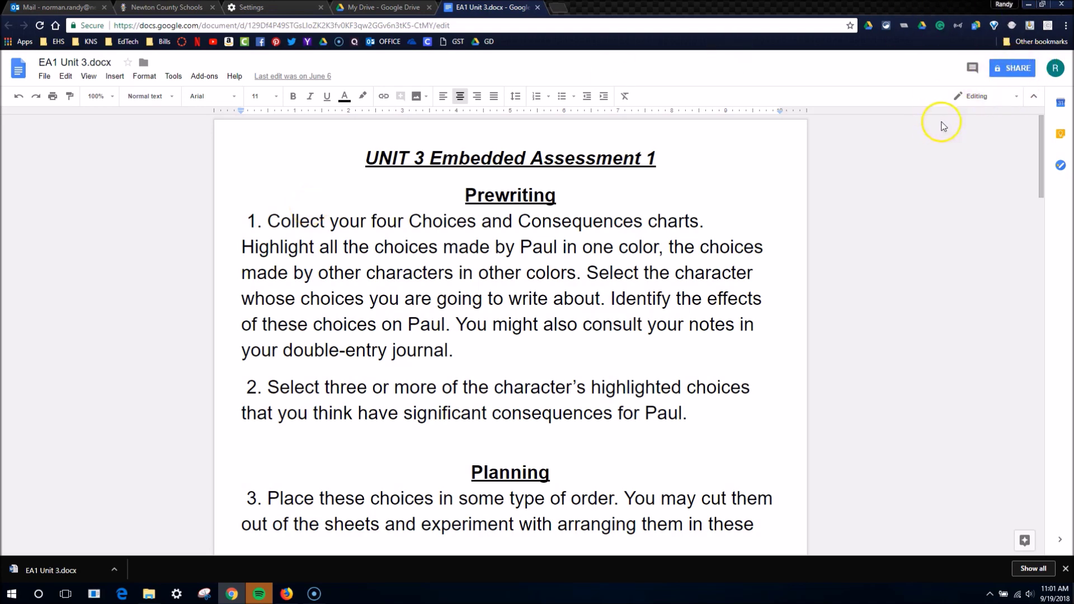
Step: Download the document as Microsoft Word (.docx), saving it to the Desktop as EA1 Unit 3 (1)
left_click(42, 80)
mouse_move(67, 174)
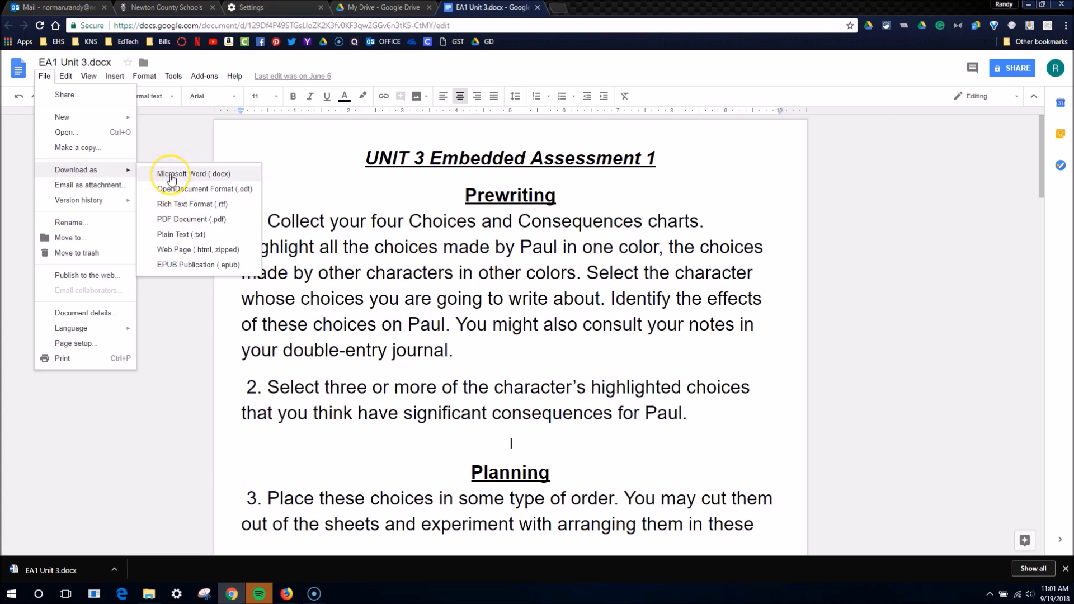
left_click(171, 175)
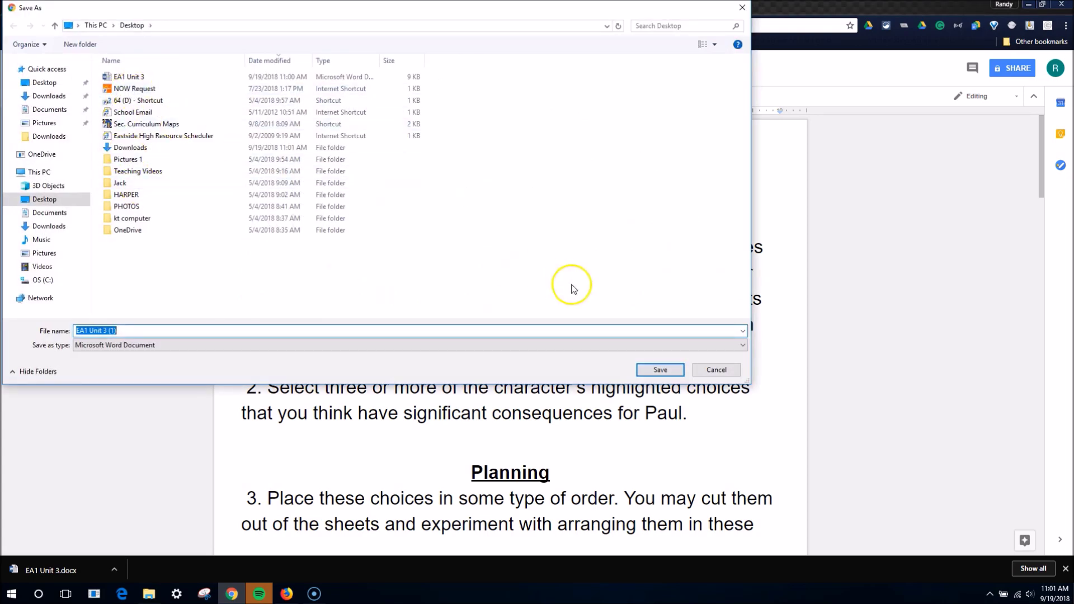
left_click(659, 370)
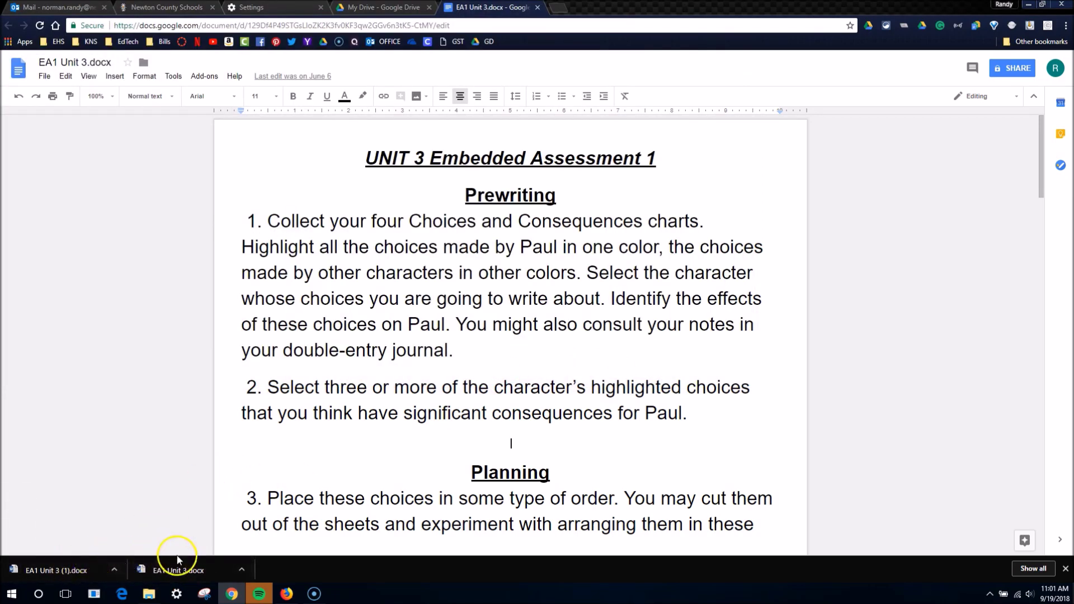
left_click(140, 575)
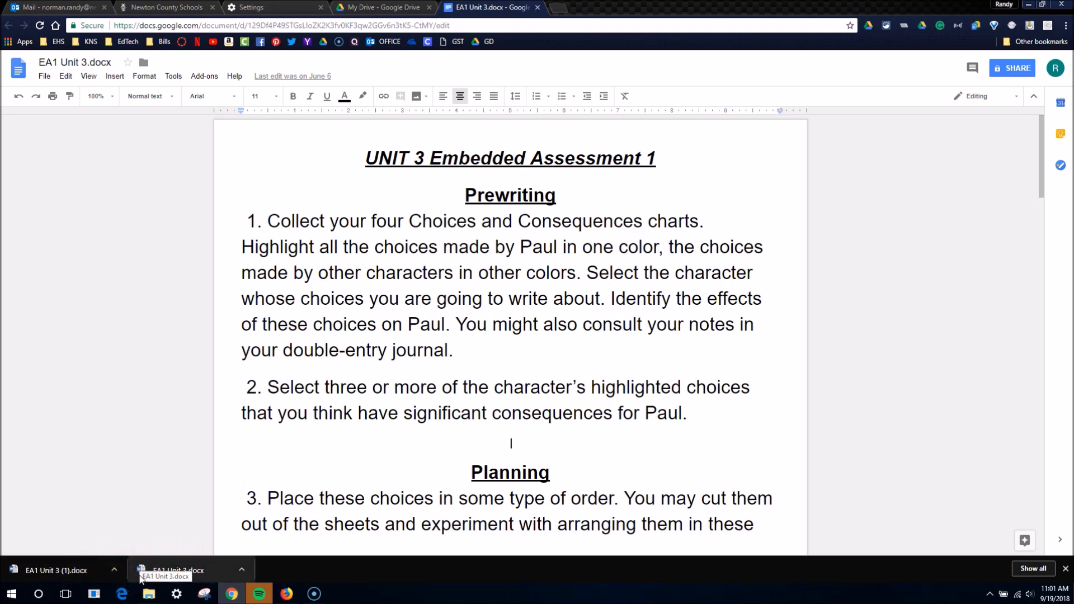
left_click(44, 78)
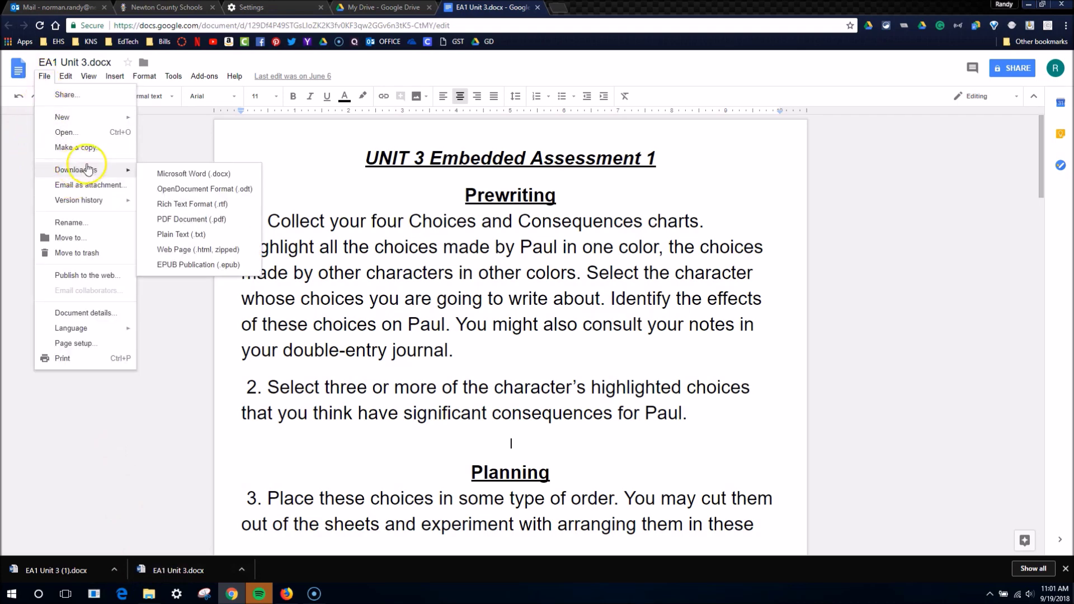
left_click(179, 172)
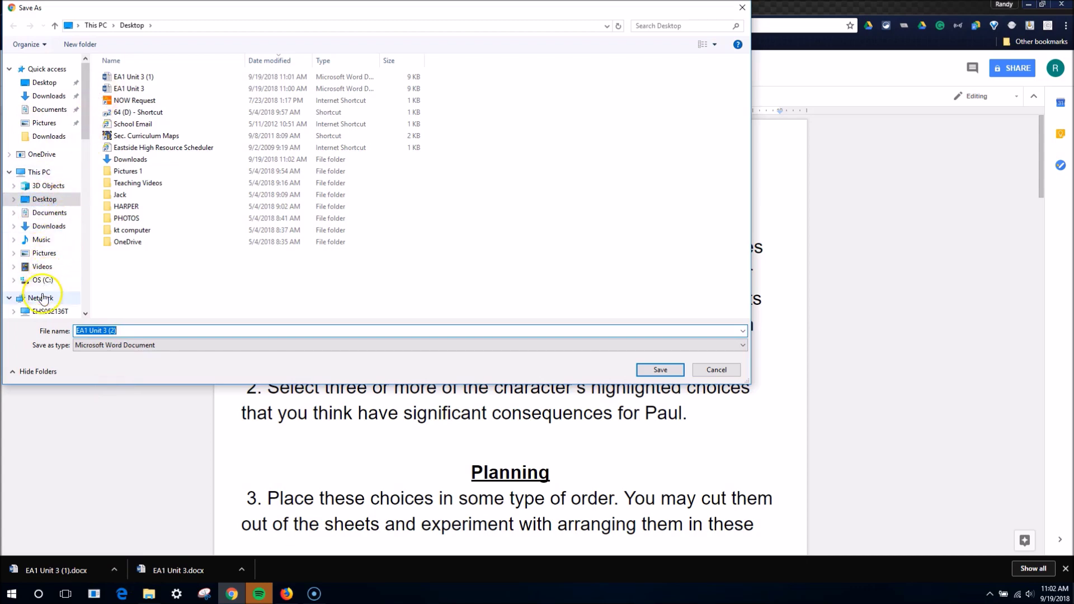
left_click(49, 213)
left_click(50, 201)
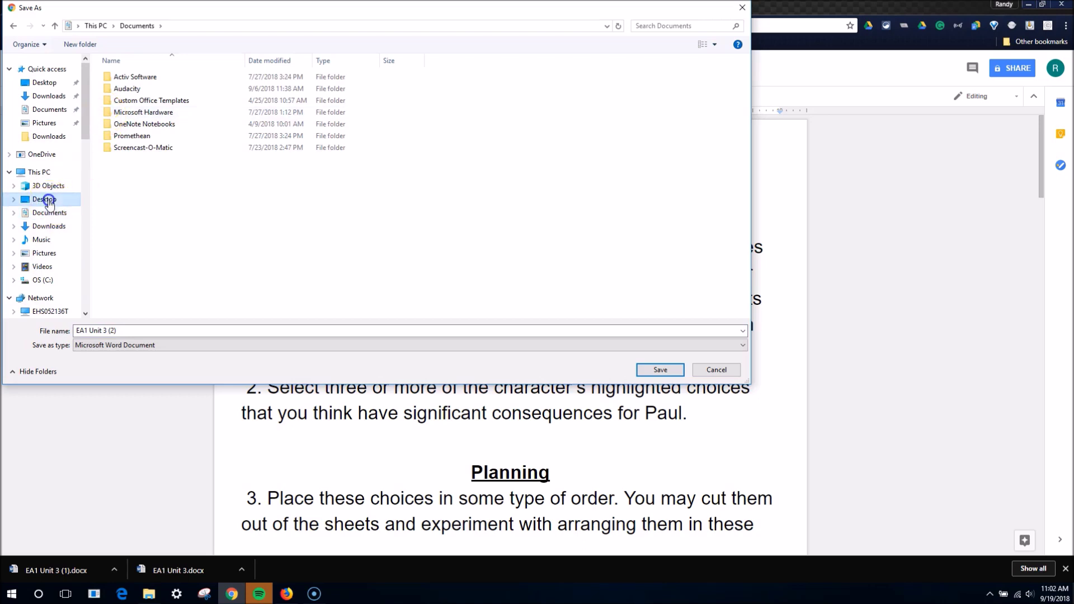
left_click(713, 371)
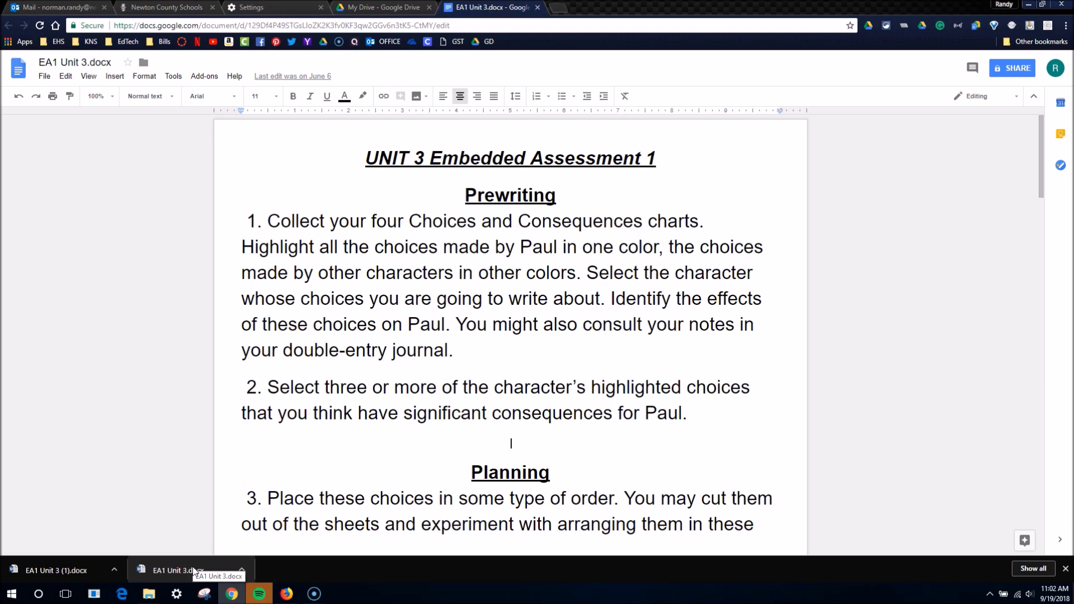
Step: Use Show in folder on the EA1 Unit 3.docx download to open its Desktop folder in File Explorer
right_click(175, 570)
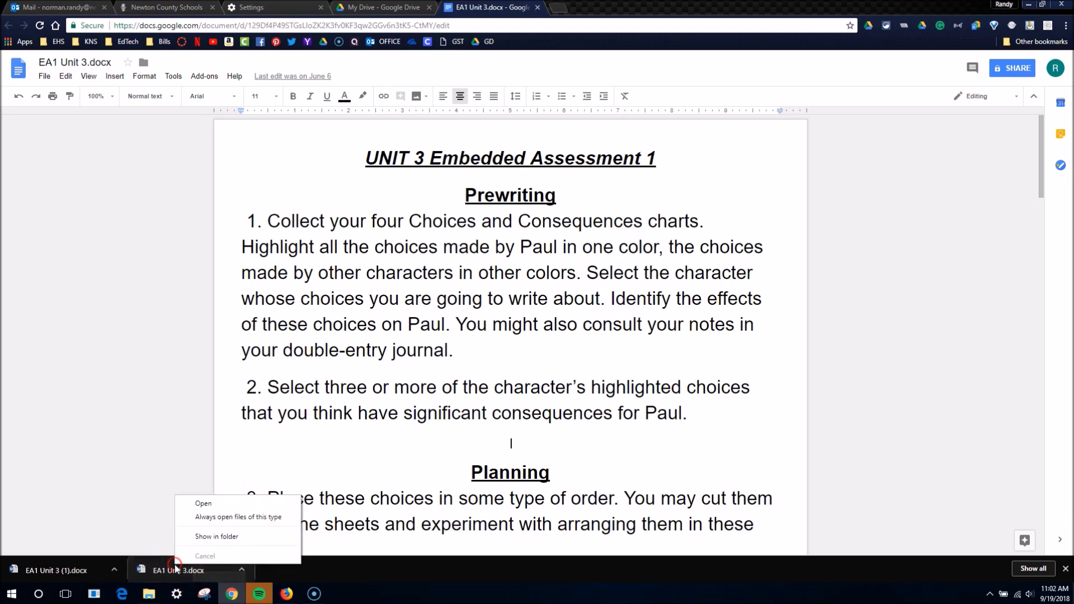
left_click(208, 542)
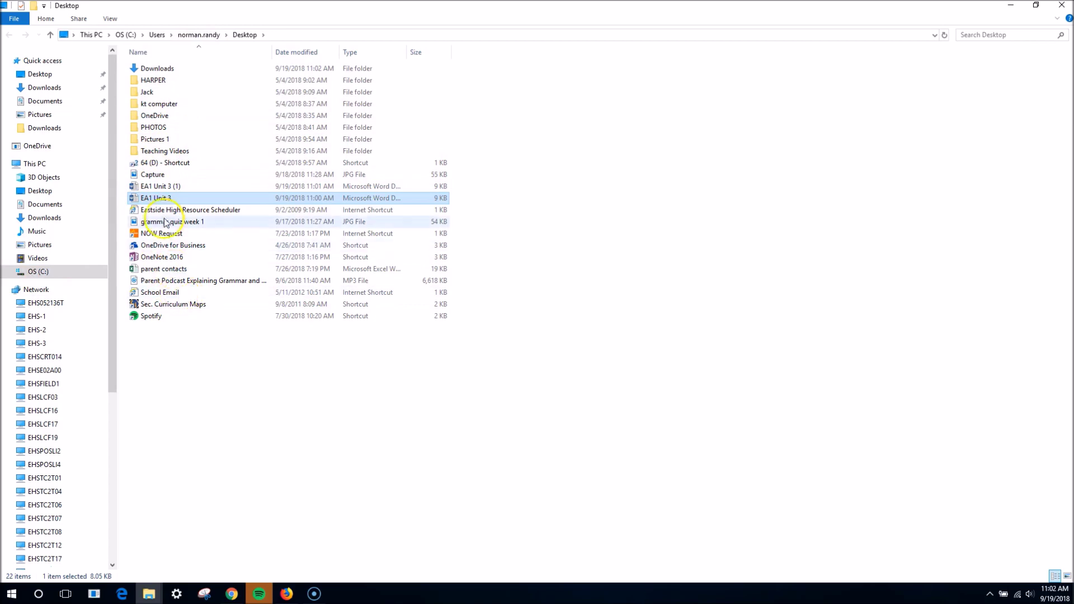
left_click(1067, 6)
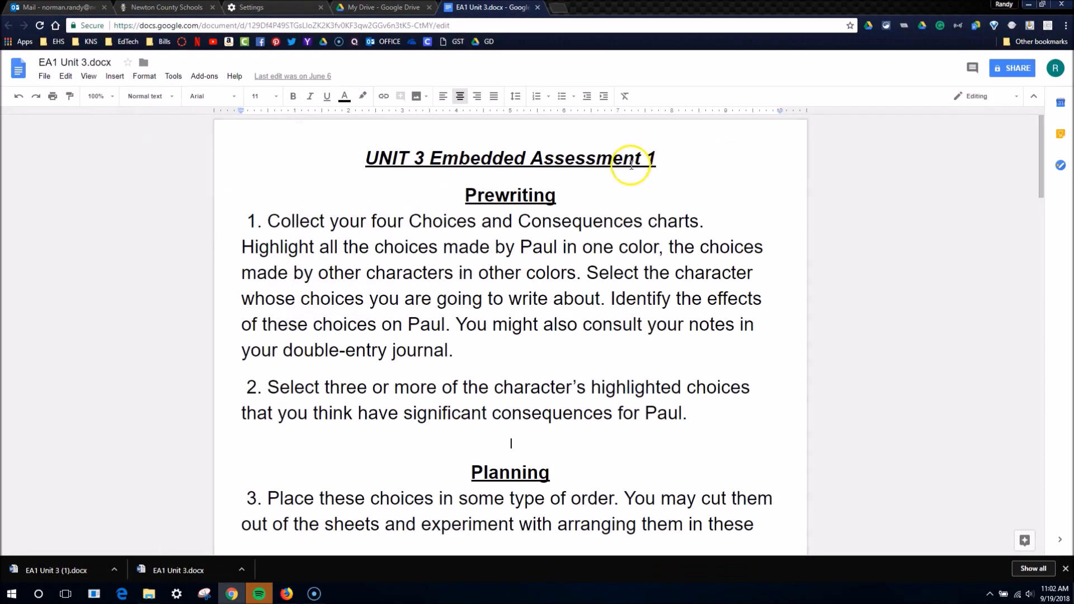
right_click(176, 571)
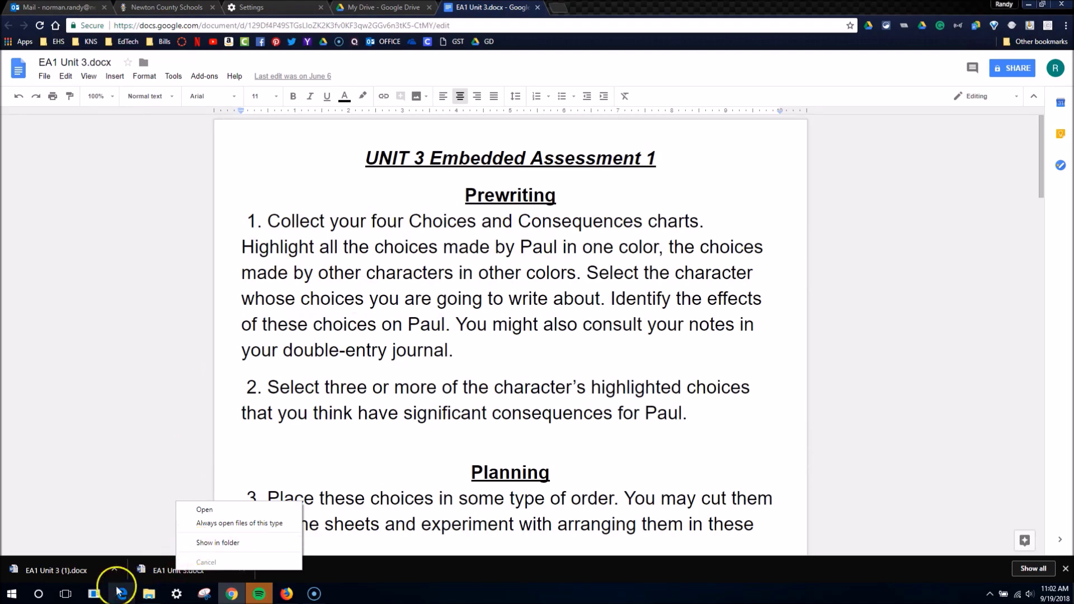
right_click(98, 573)
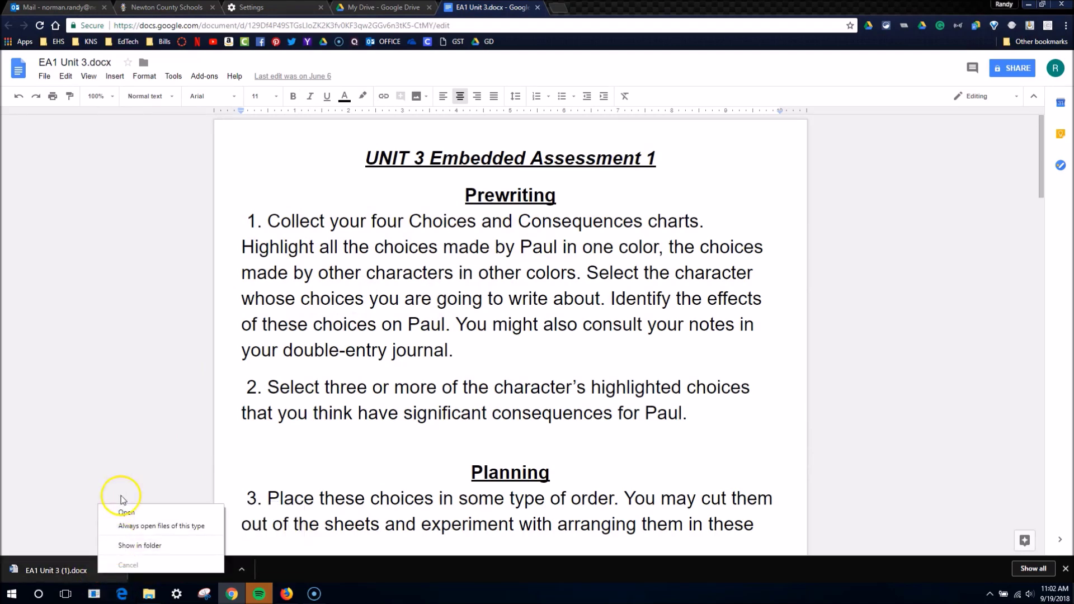
left_click(130, 464)
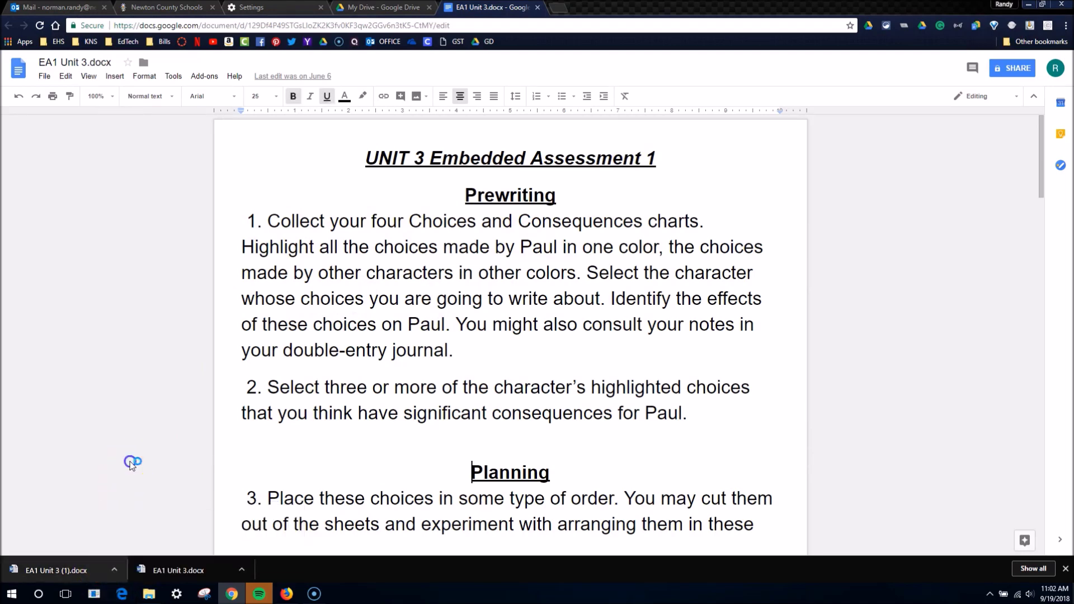
right_click(180, 570)
left_click(191, 541)
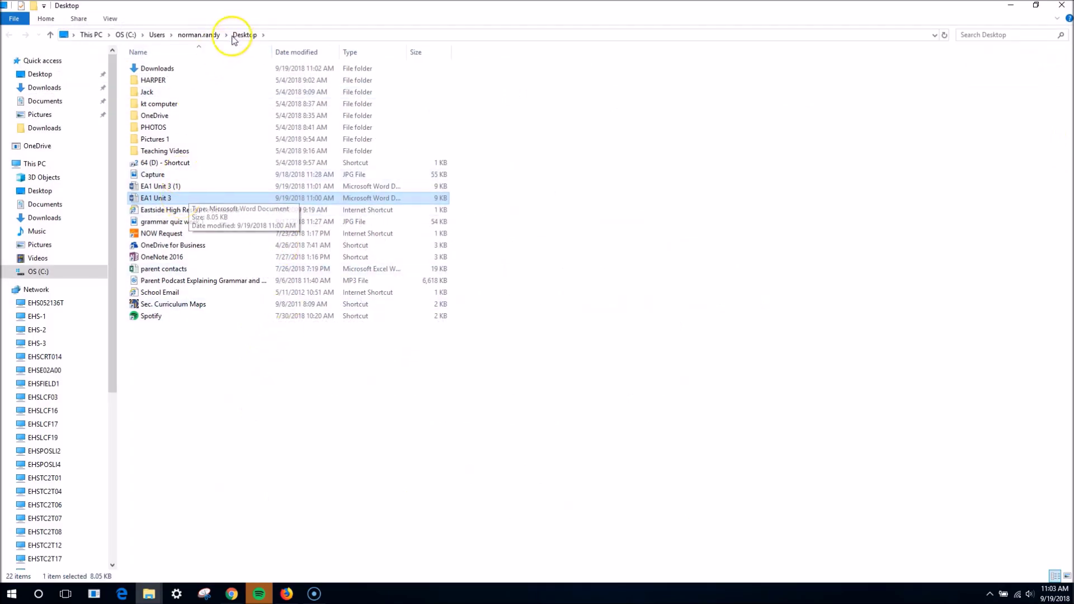
Step: Drag EA1 Unit 3 onto Desktop in Quick access, skip the move, then minimize File Explorer and Chrome
double_click(191, 200)
left_click_drag(191, 200, 54, 78)
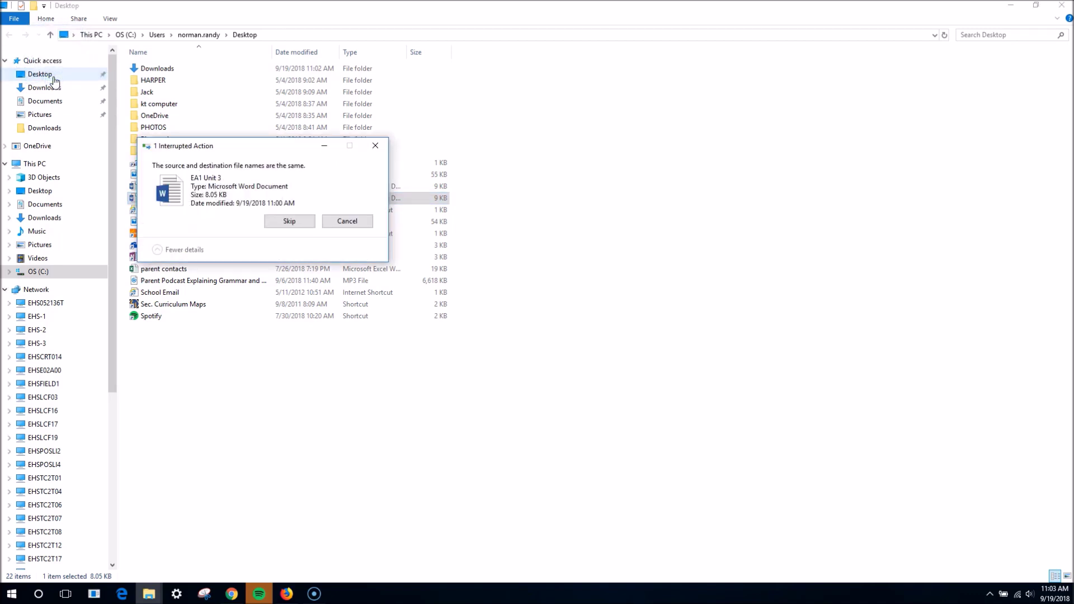
left_click(284, 222)
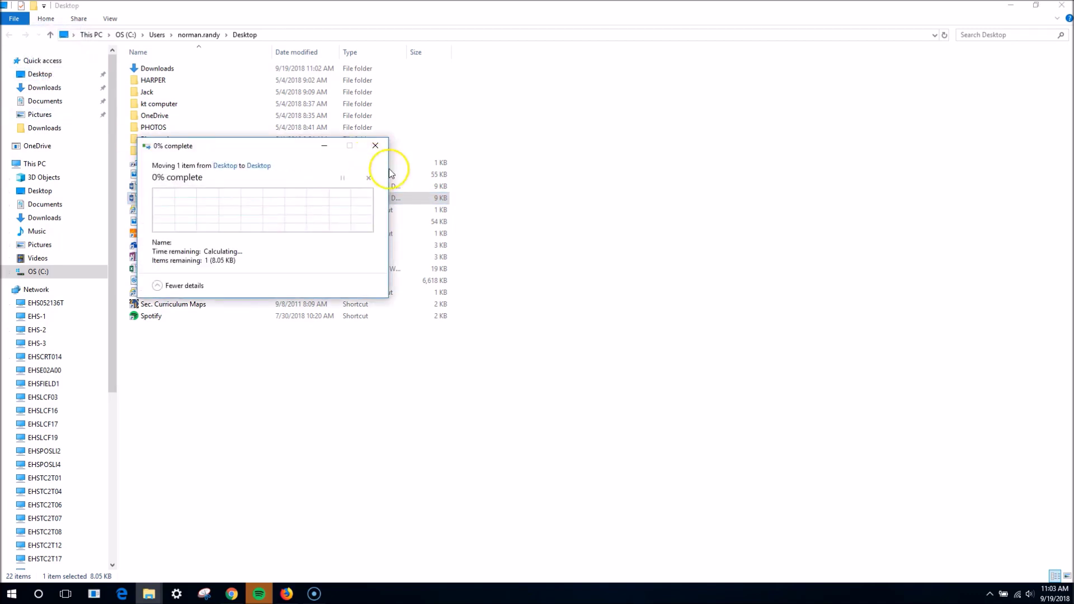
left_click(1008, 7)
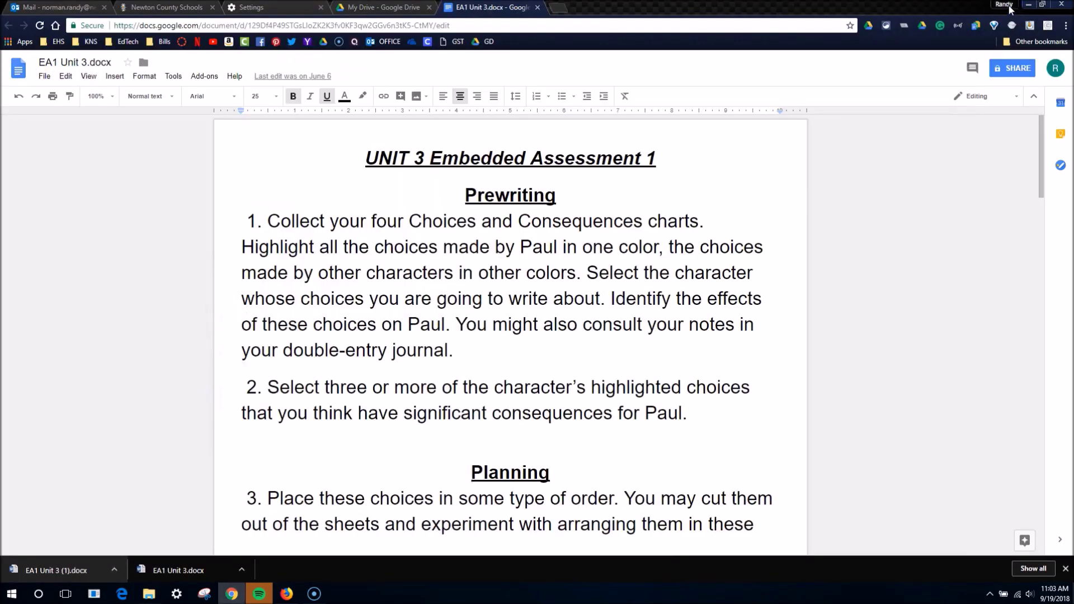
left_click(1030, 5)
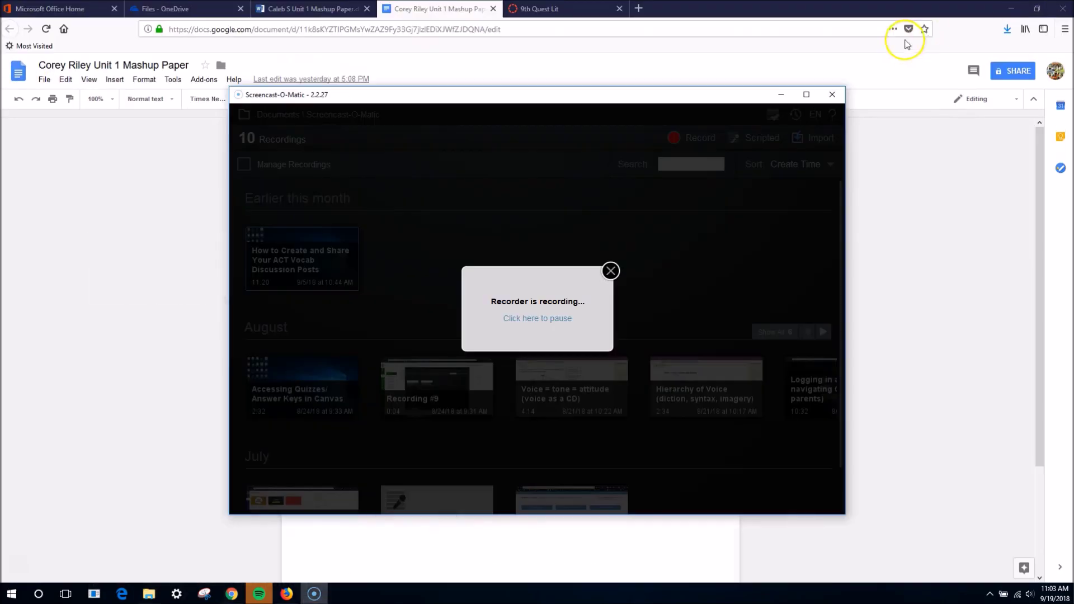
Step: Minimize the leftover browser and recorder windows and open EA1 Unit 3 from the desktop in Word
left_click(1011, 8)
left_click(1011, 8)
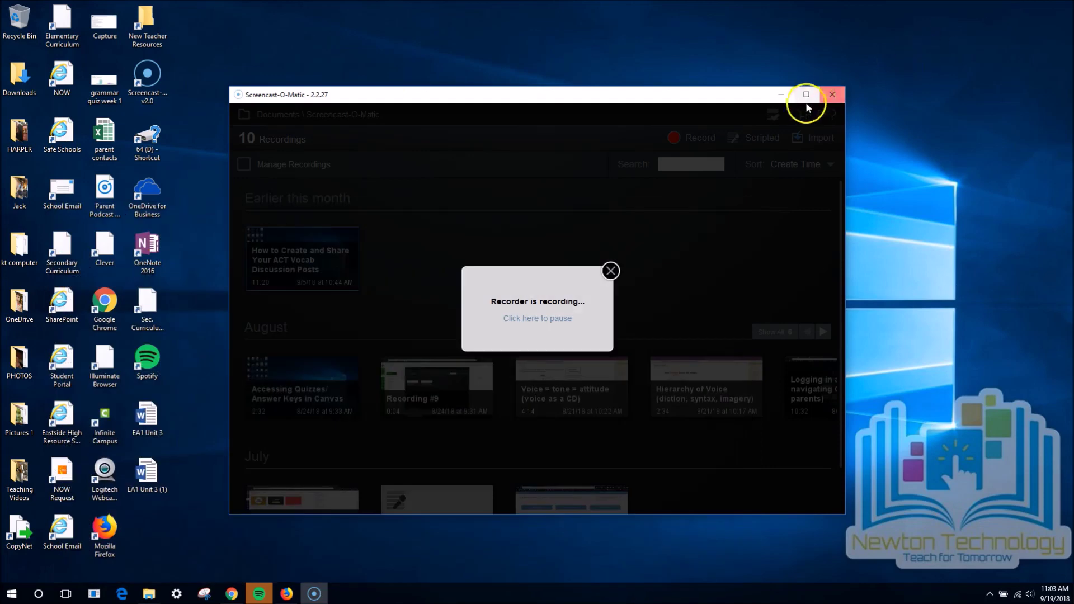
left_click(782, 97)
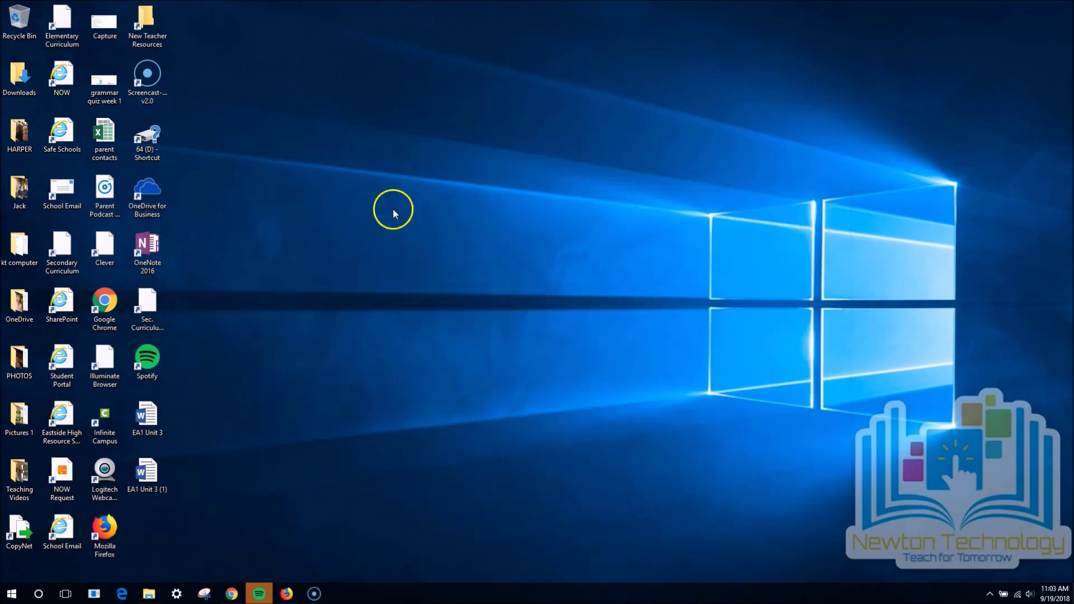
double_click(148, 425)
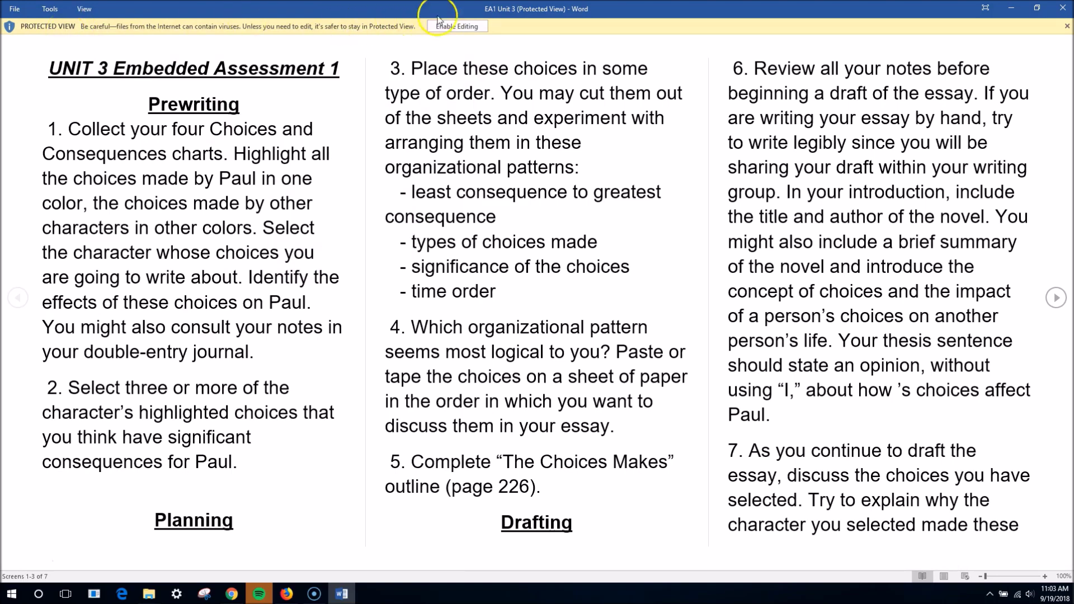
Step: Enable editing on EA1 Unit 3 in Word, glance at File > Info, and return to the page
left_click(456, 26)
left_click(400, 223)
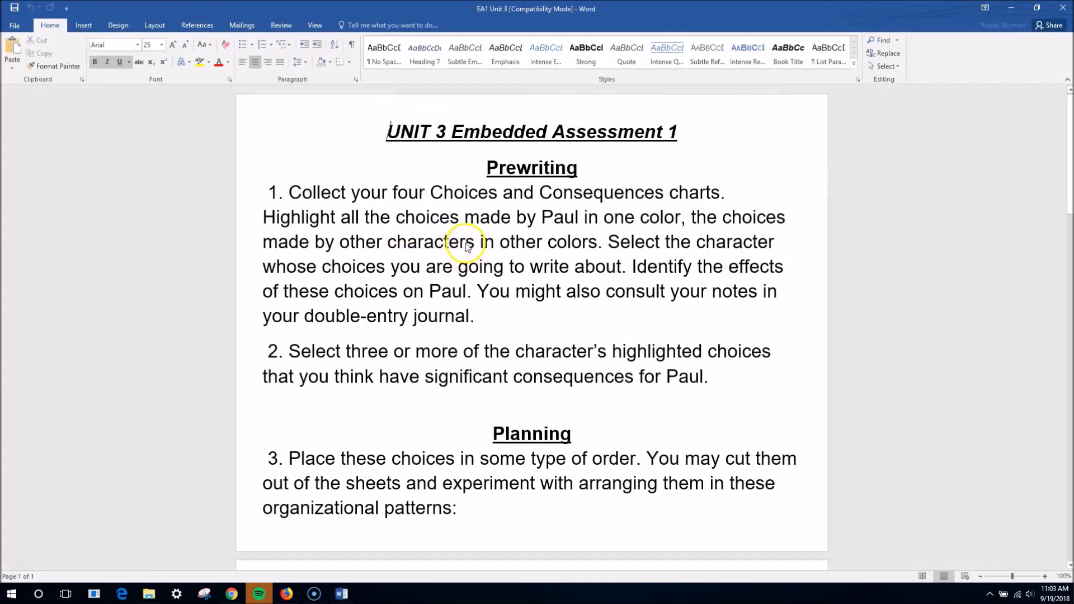
scroll(374, 256, "down", 1)
scroll(380, 261, "up", 1)
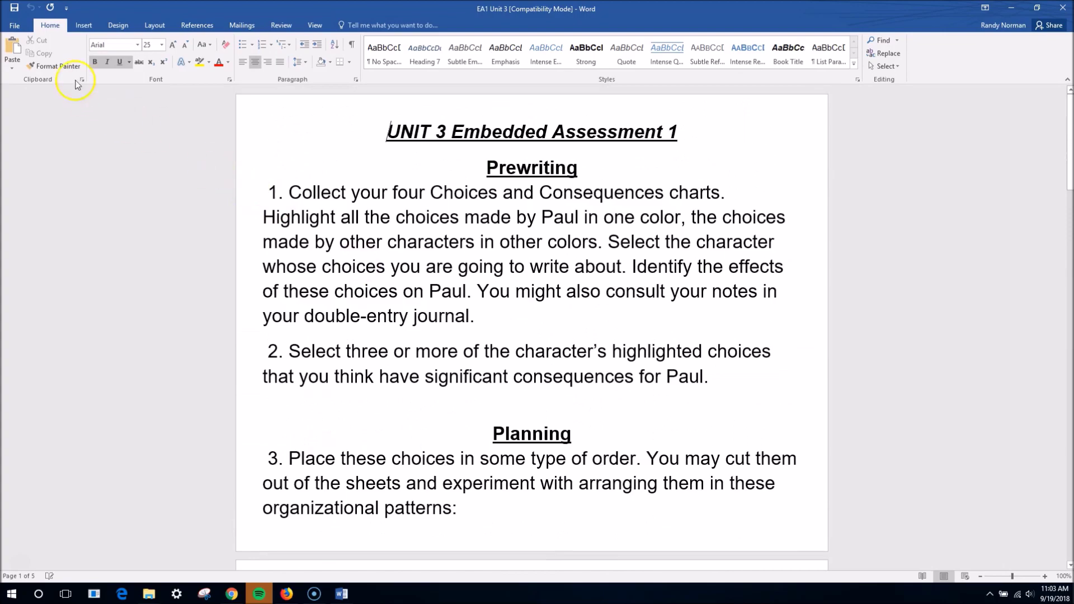
left_click(14, 27)
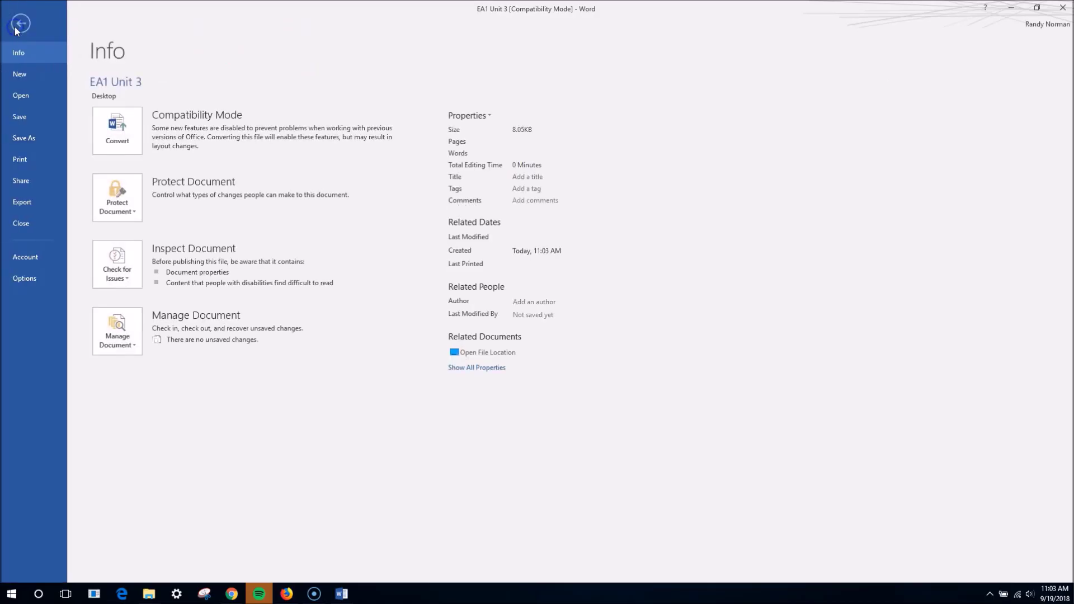
left_click(22, 23)
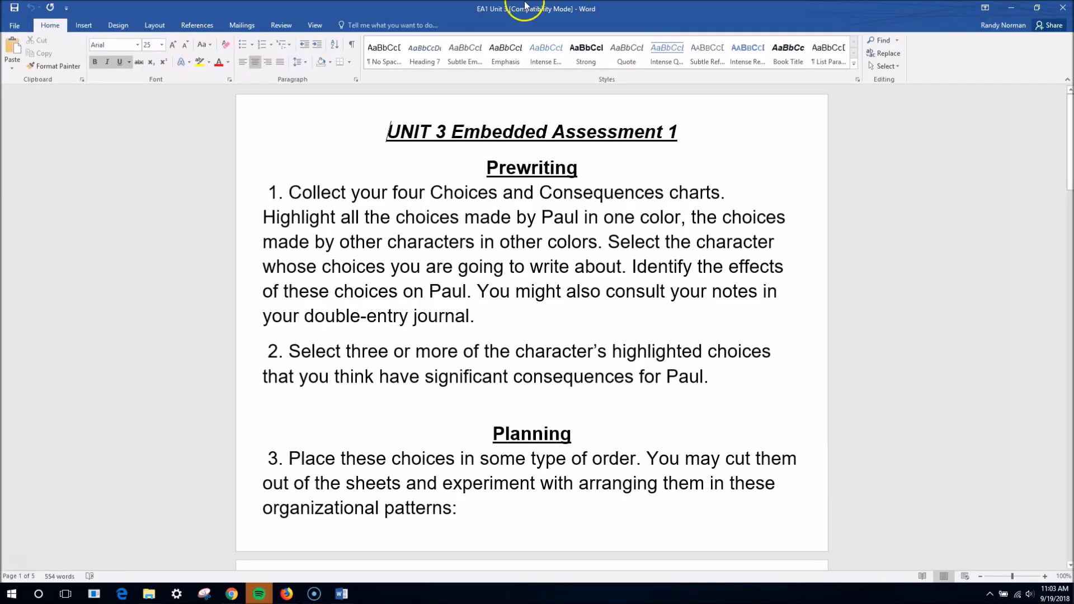
Step: Switch to the 9th Quest Lit course in Firefox and open NARRATIVE MASHUP 3 STORY ASSESSMENT from Assignments
left_click(1012, 7)
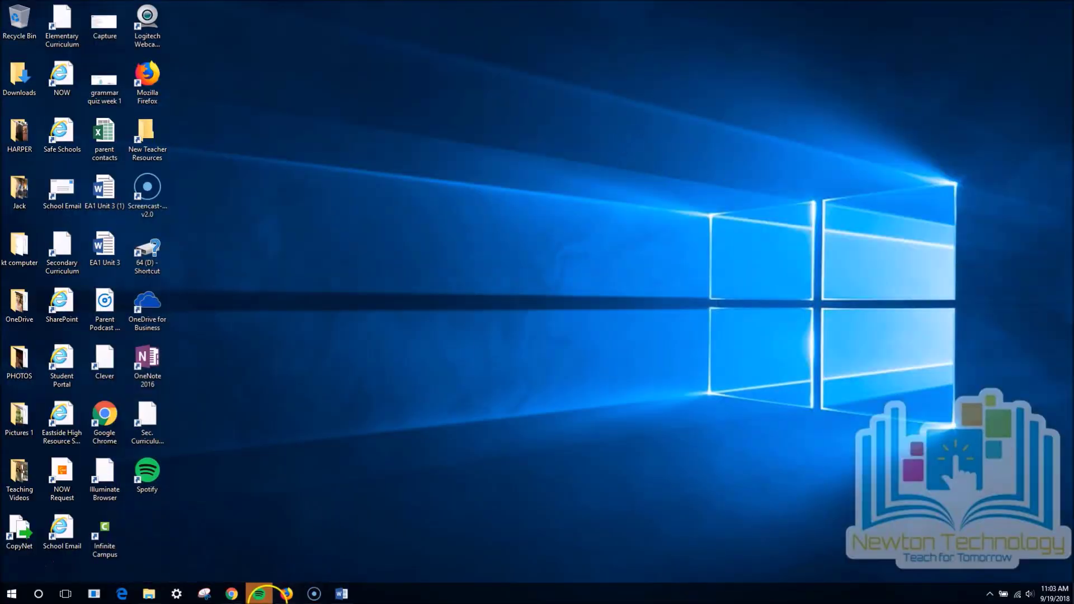
left_click(231, 593)
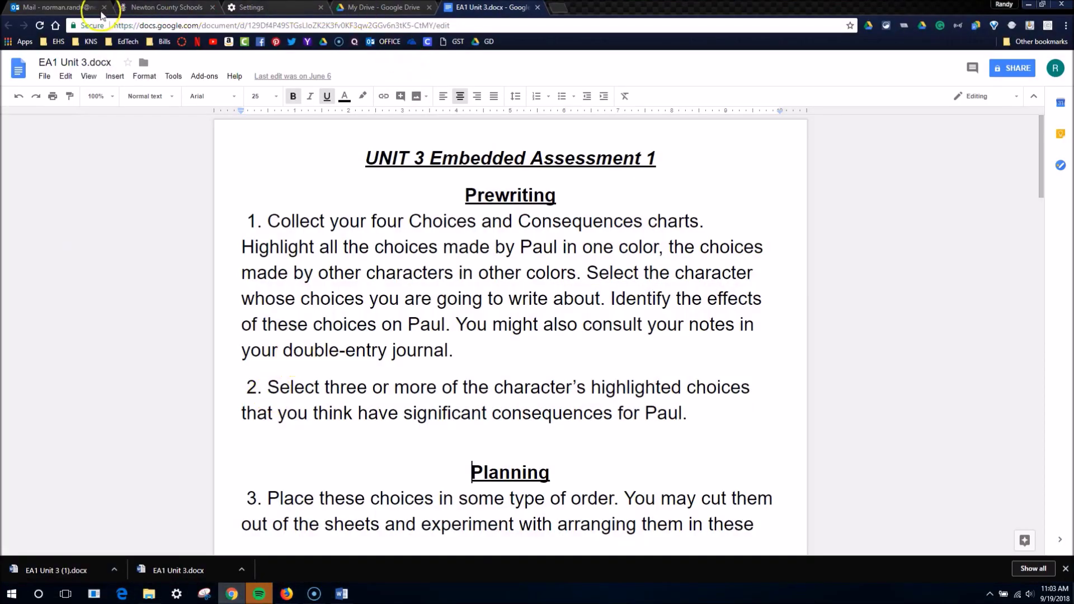
left_click(286, 593)
left_click(532, 8)
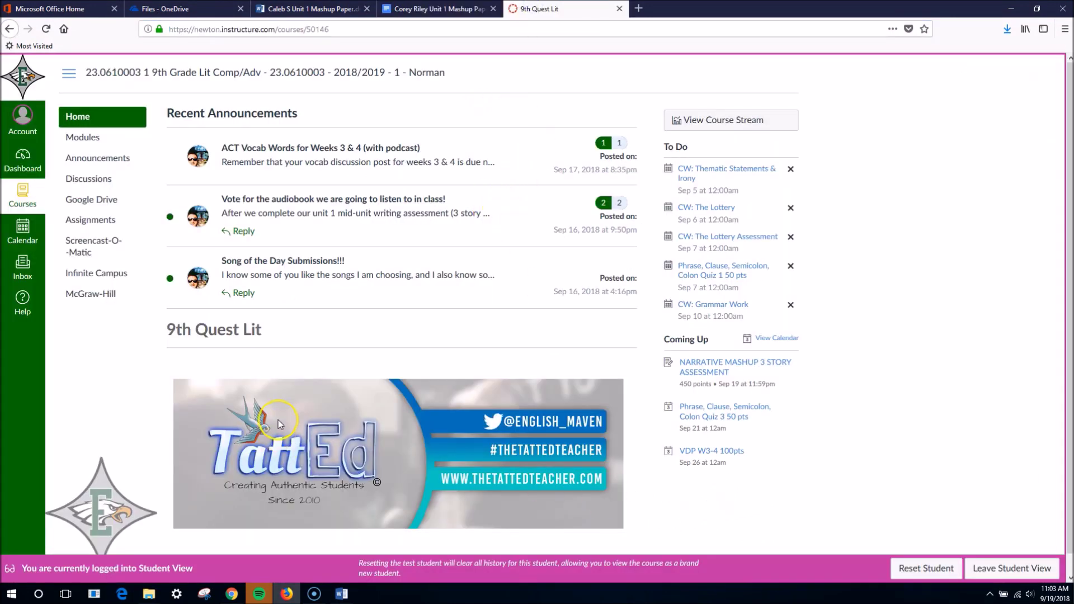
left_click(96, 221)
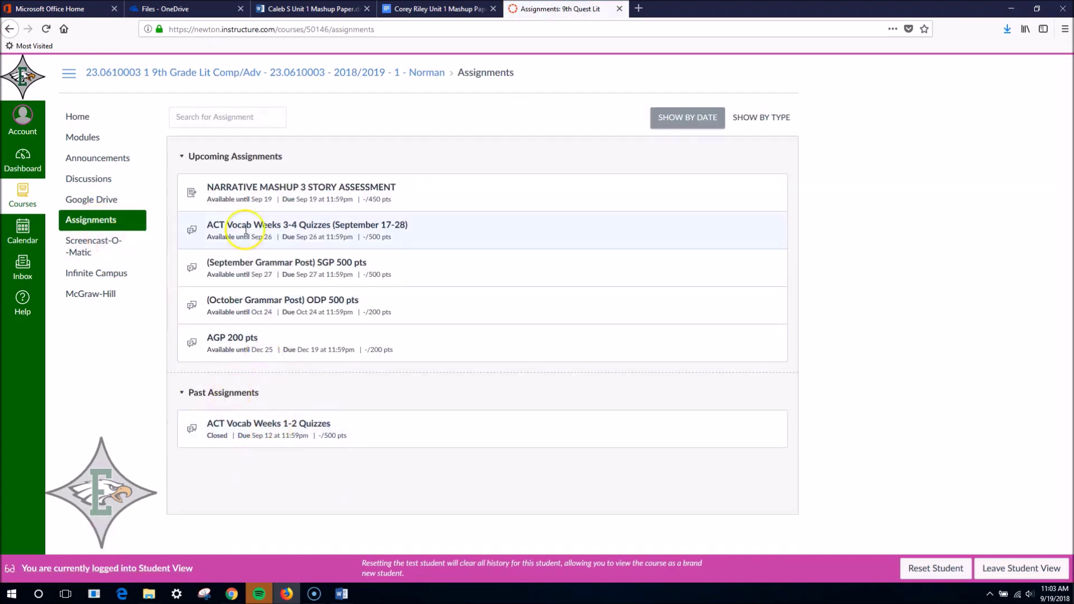
left_click(256, 188)
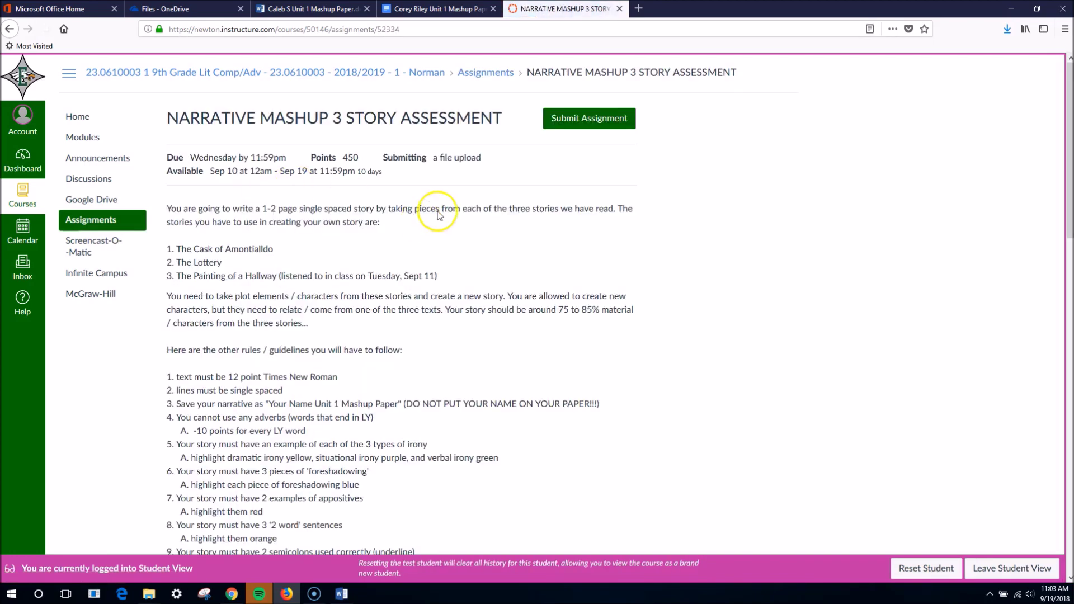
Step: Start a submission and attach EA1 Unit 3.docx from the Desktop as the file upload
left_click(557, 126)
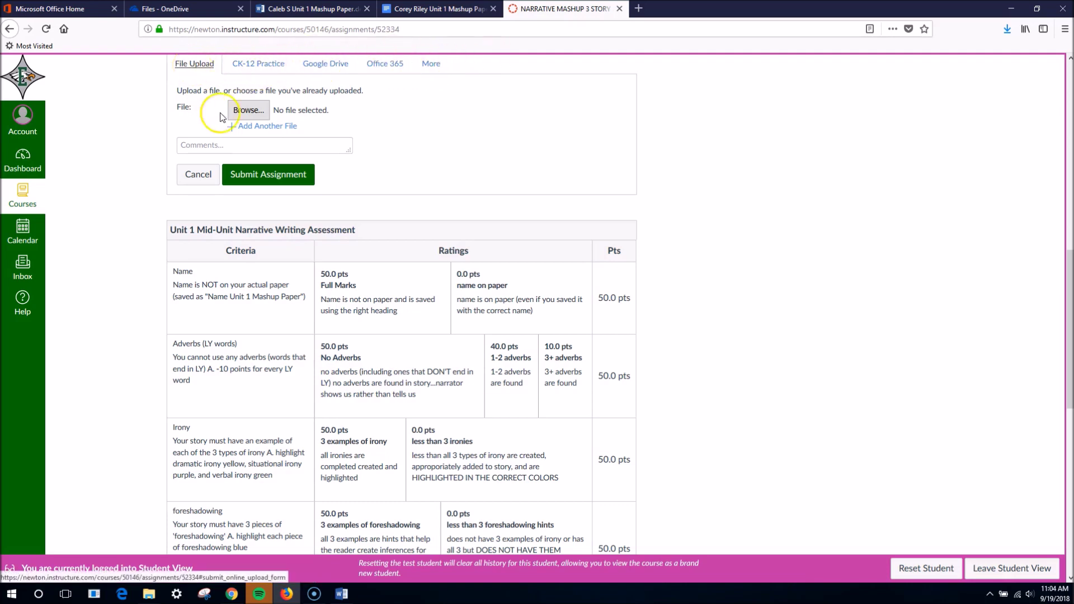
left_click(242, 112)
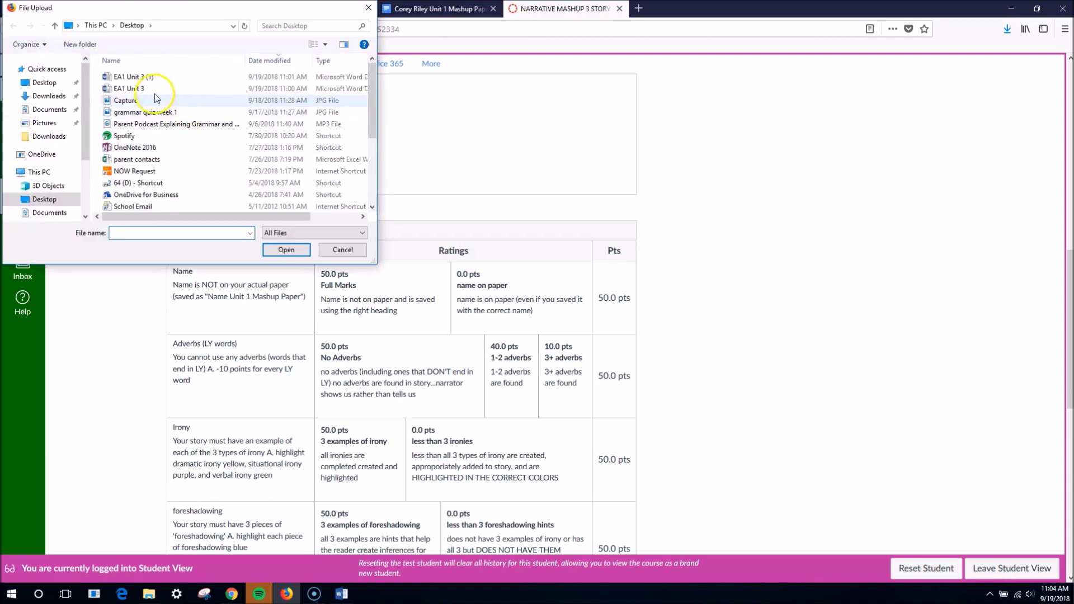
left_click(129, 89)
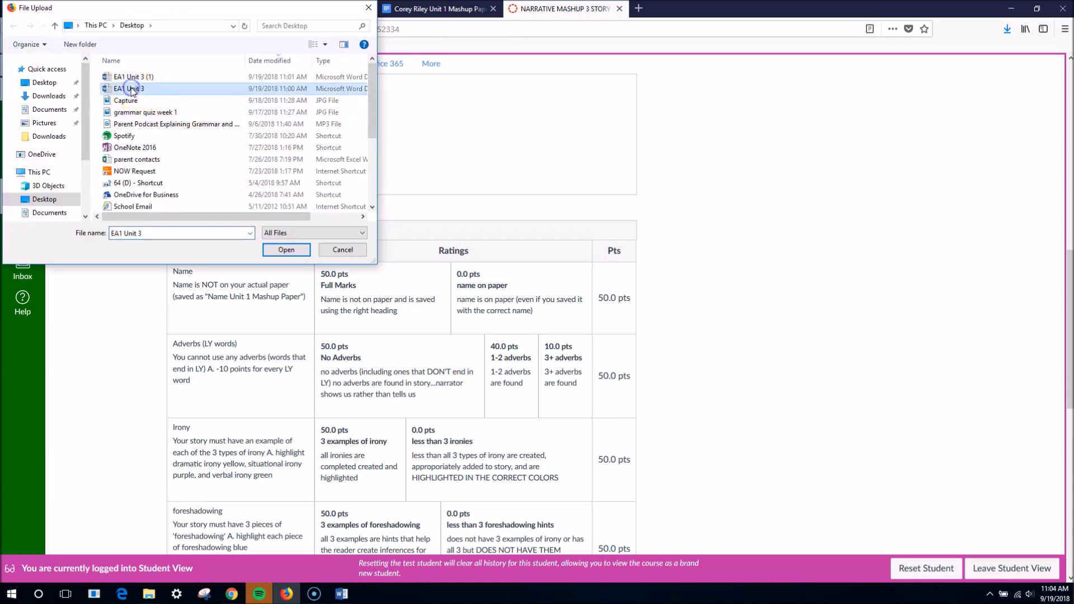
left_click(281, 247)
Step: Open the submission comment box and close it again without adding a comment
scroll(201, 187, "up", 3)
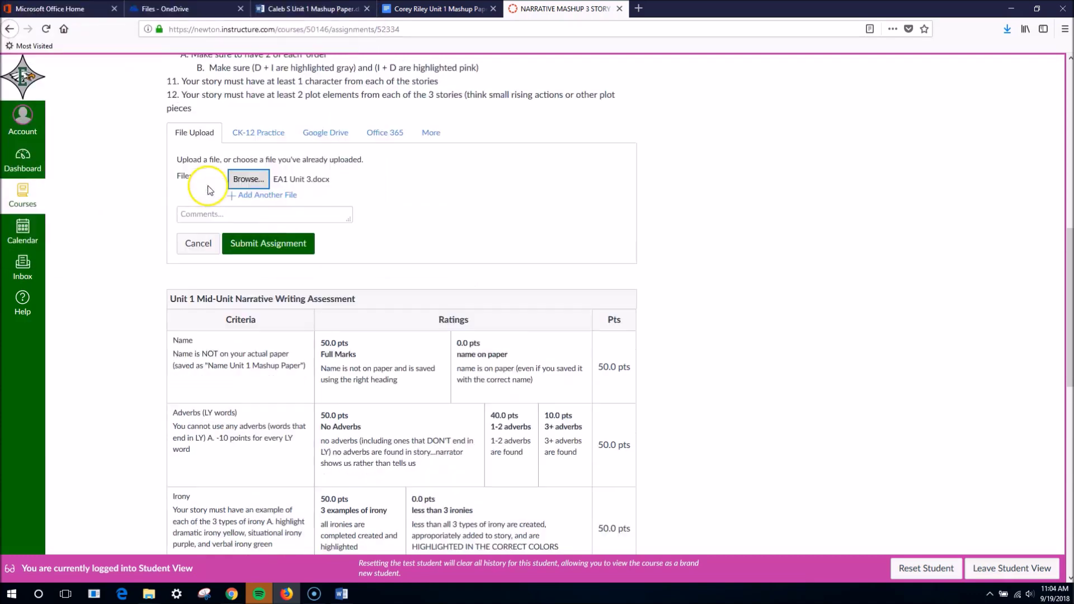
left_click(249, 292)
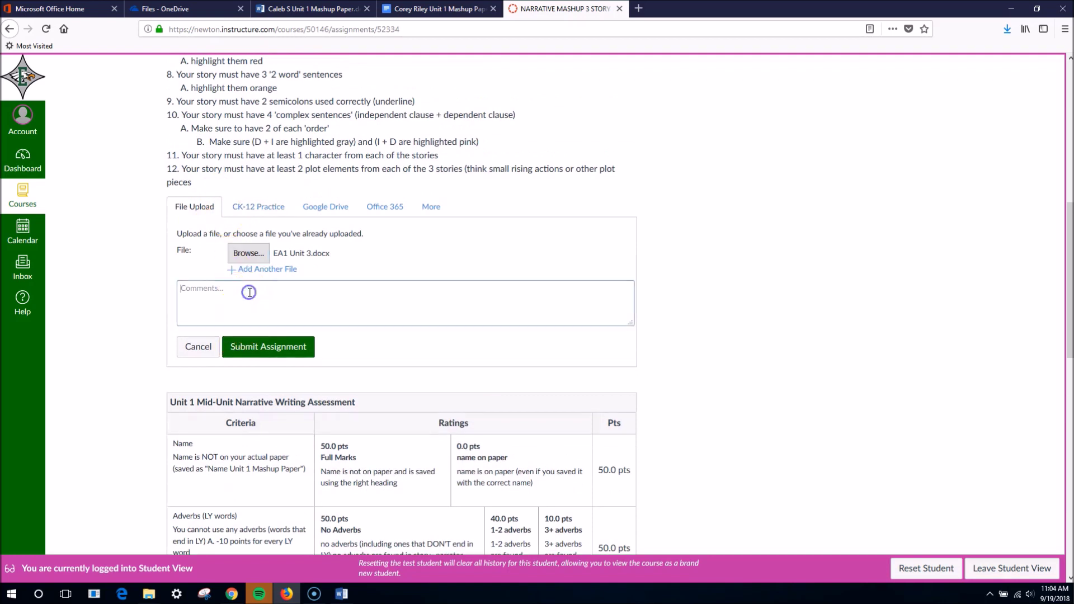
left_click(250, 316)
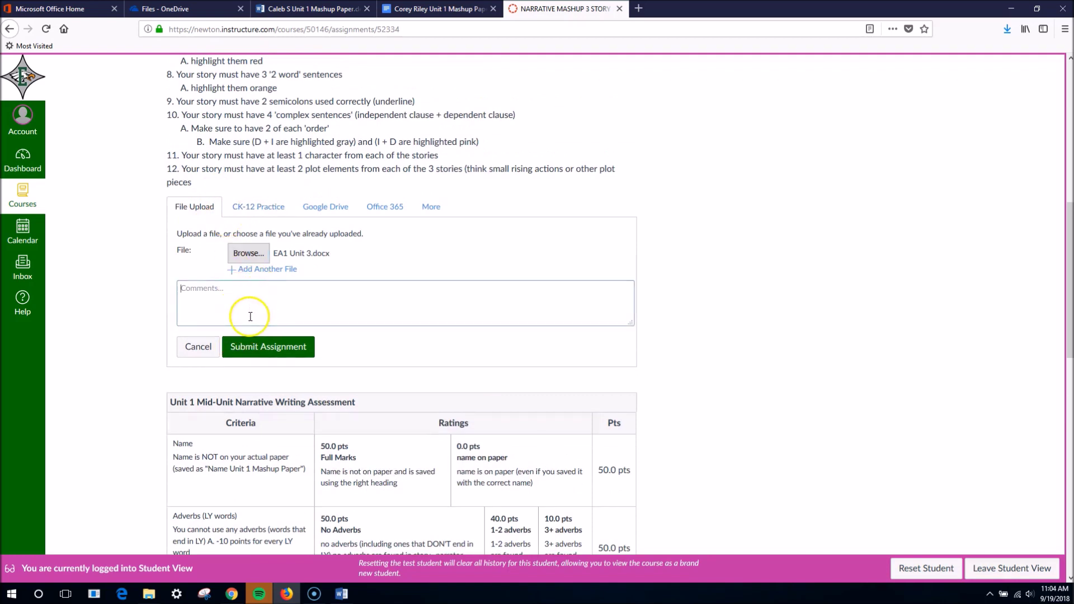
left_click(246, 345)
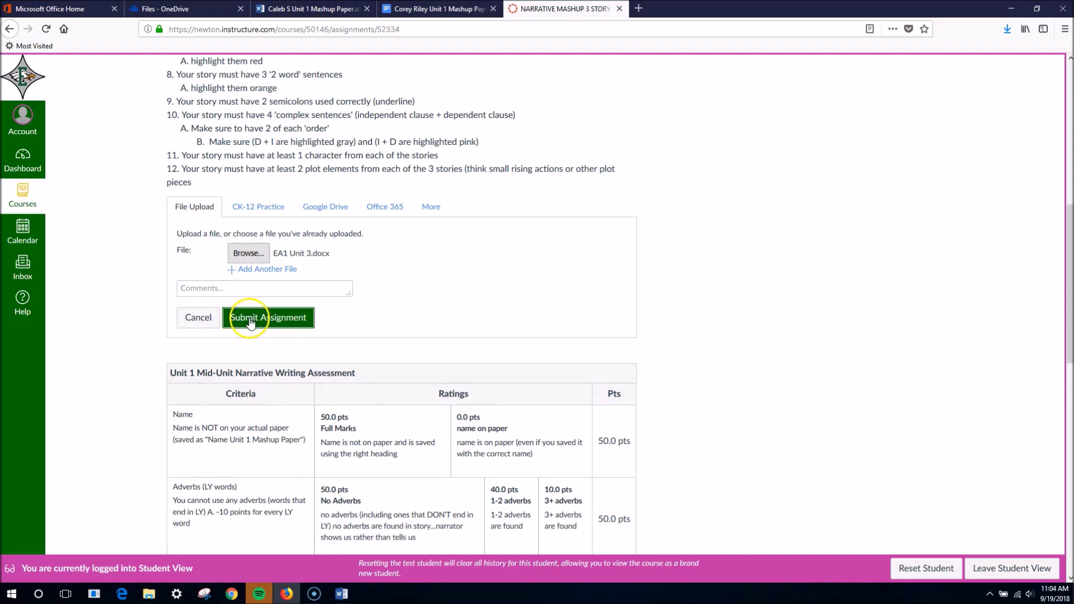
Step: Submit EA1 Unit 3.docx, check its Submission Details date and time, then go back to Google Docs
left_click(250, 322)
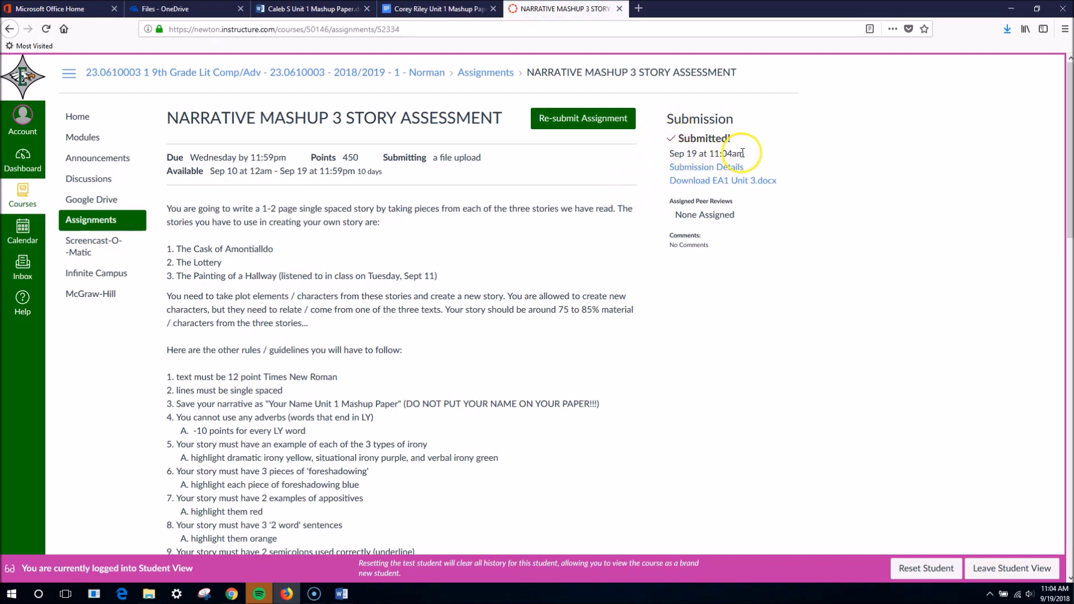
left_click(703, 184)
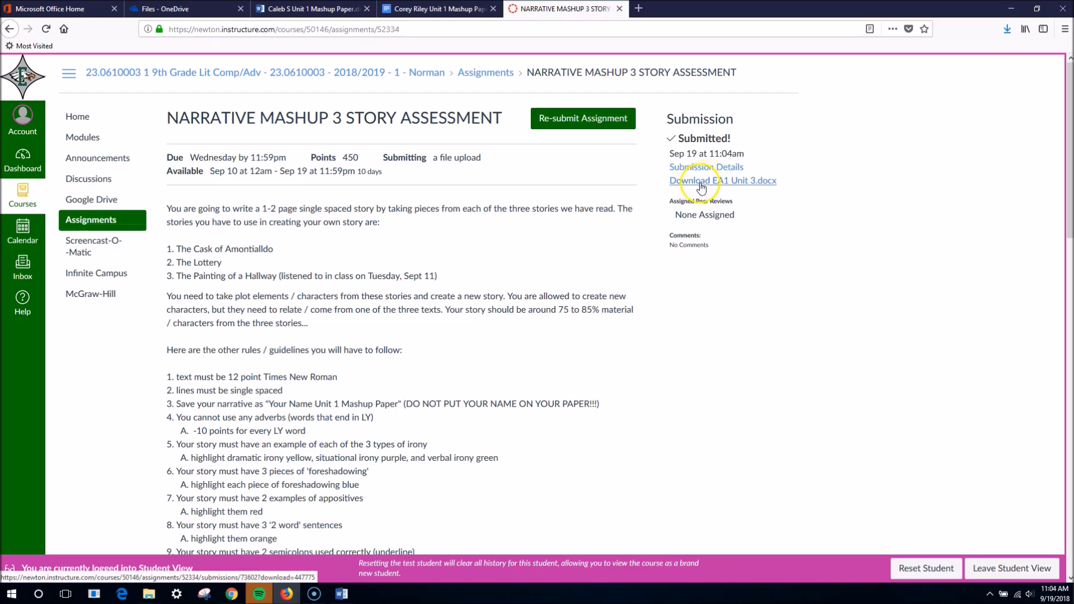
left_click(692, 167)
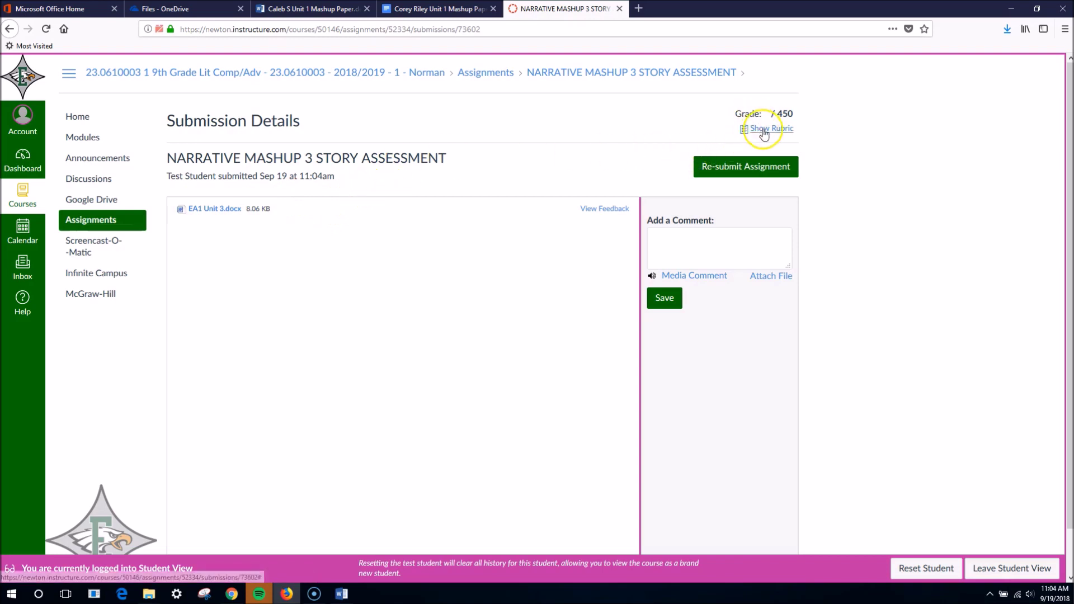
left_click_drag(180, 175, 334, 175)
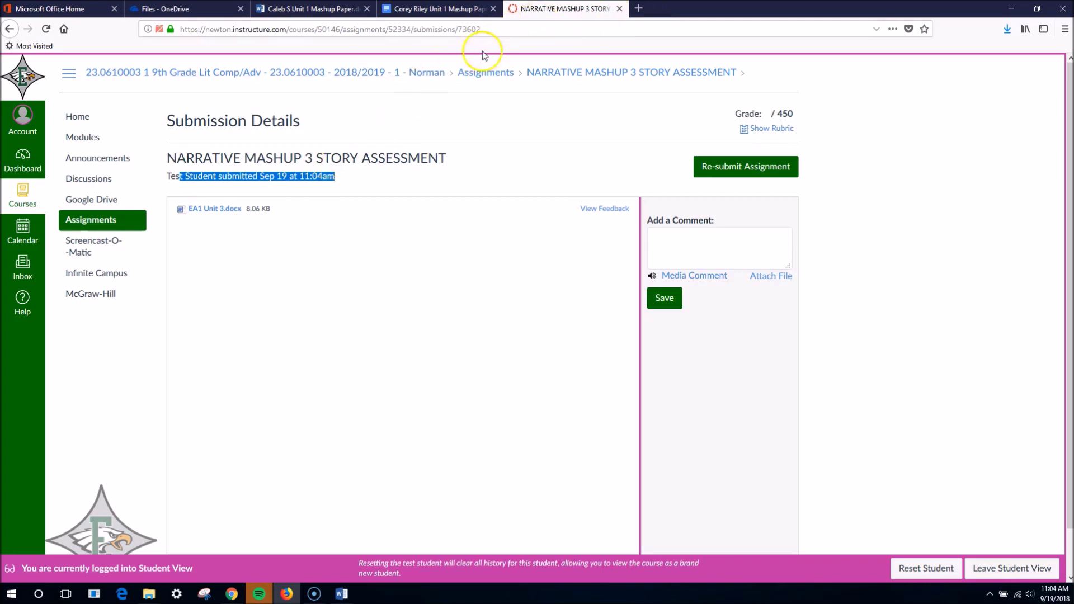
left_click(287, 592)
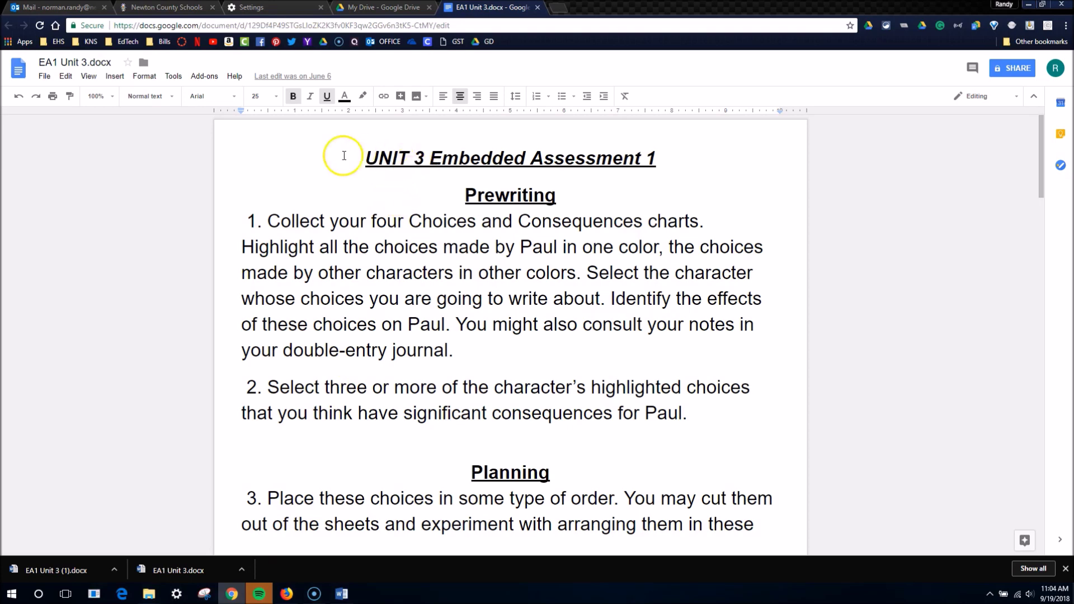
Step: Download the document again as a Microsoft Word (.docx) file and save it
left_click(45, 77)
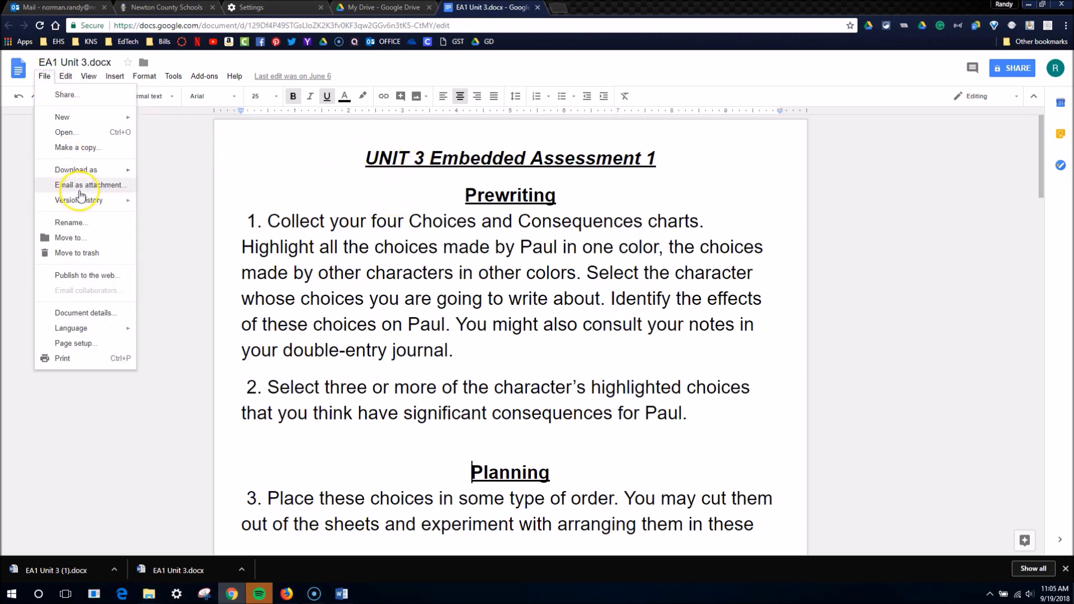
mouse_move(95, 169)
left_click(175, 172)
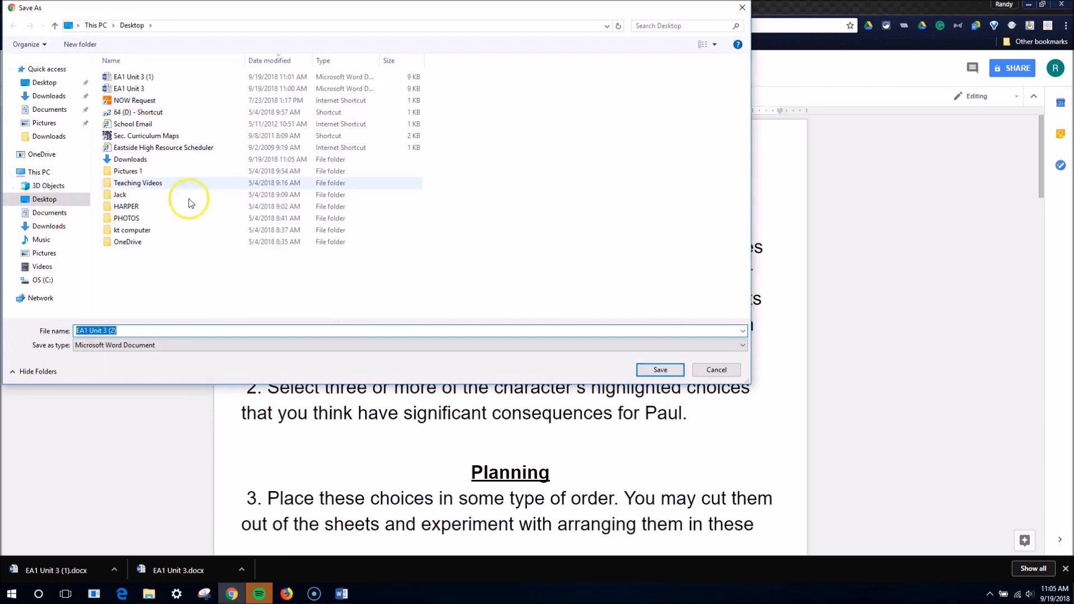
left_click(737, 374)
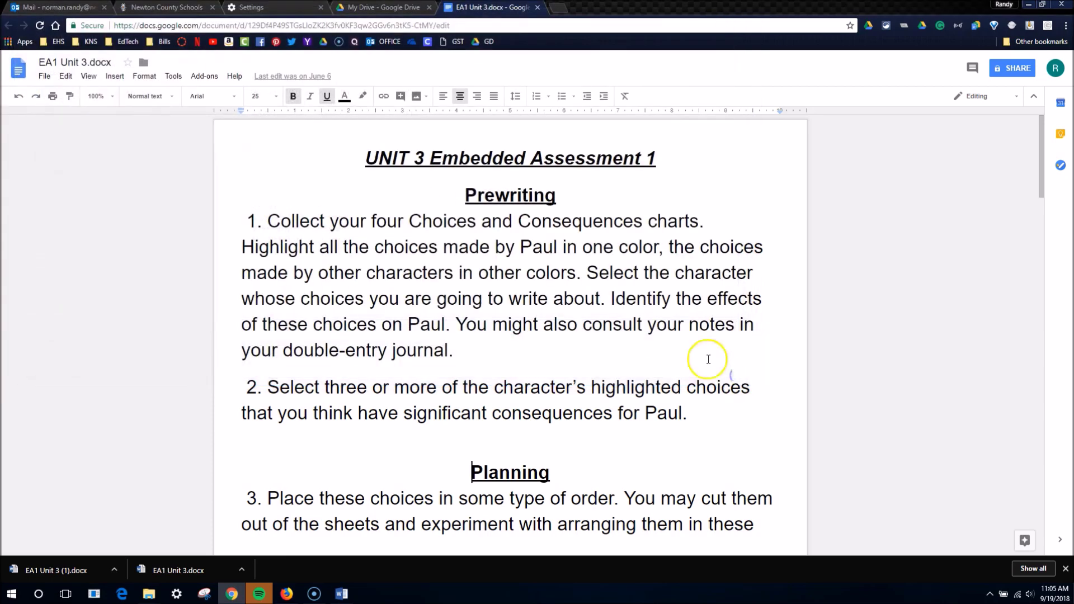
Step: Show the new download in its Desktop folder, then return to the Canvas submission page
right_click(180, 574)
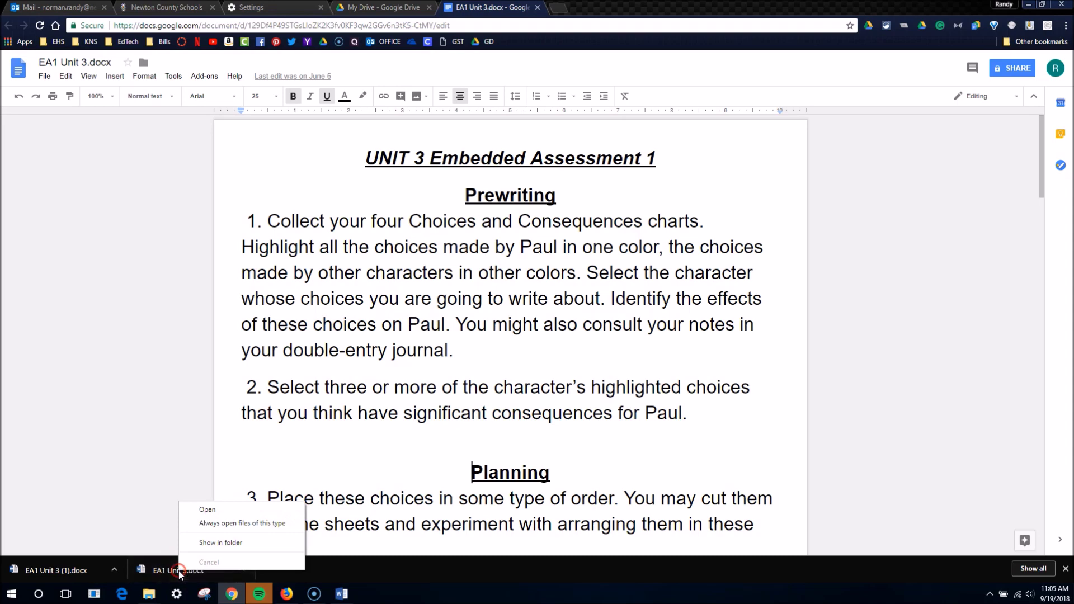
left_click(203, 546)
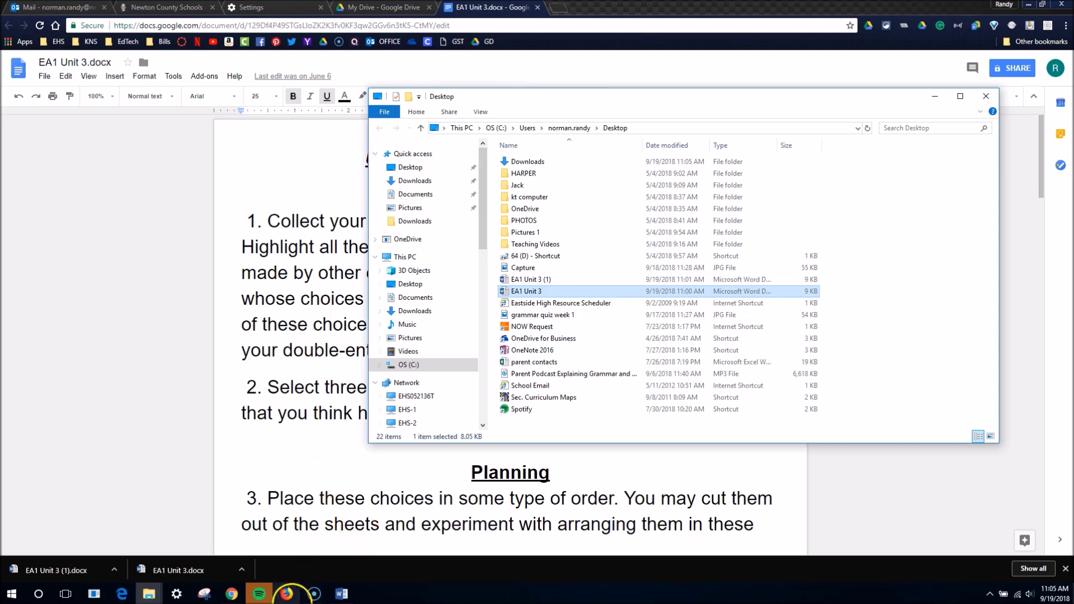
left_click(286, 594)
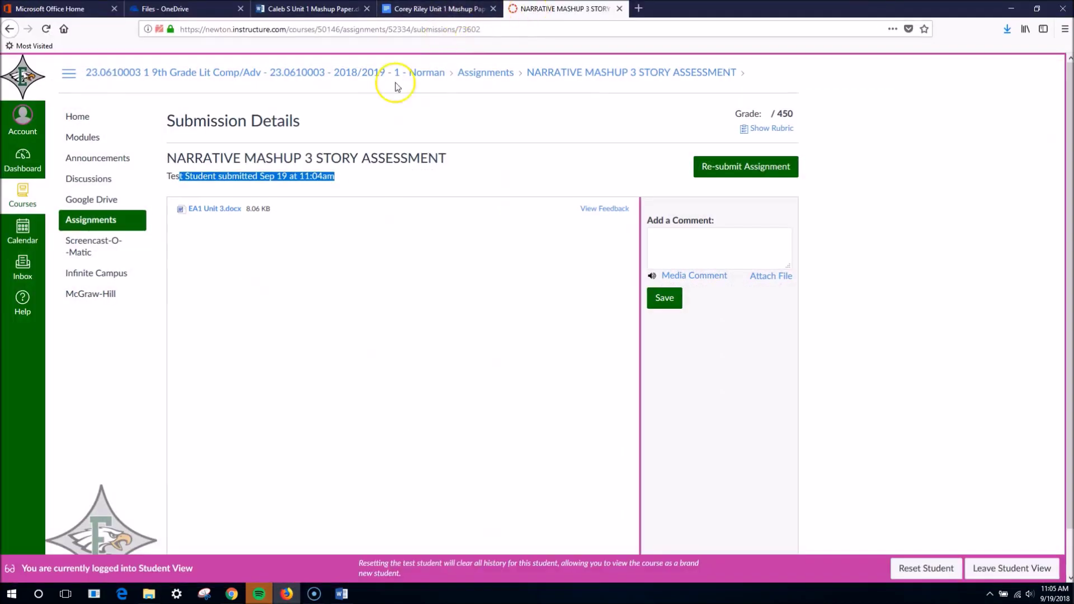
Step: Reopen NARRATIVE MASHUP 3 STORY ASSESSMENT and re-submit it with EA1 Unit 3.docx from the Desktop
left_click(109, 230)
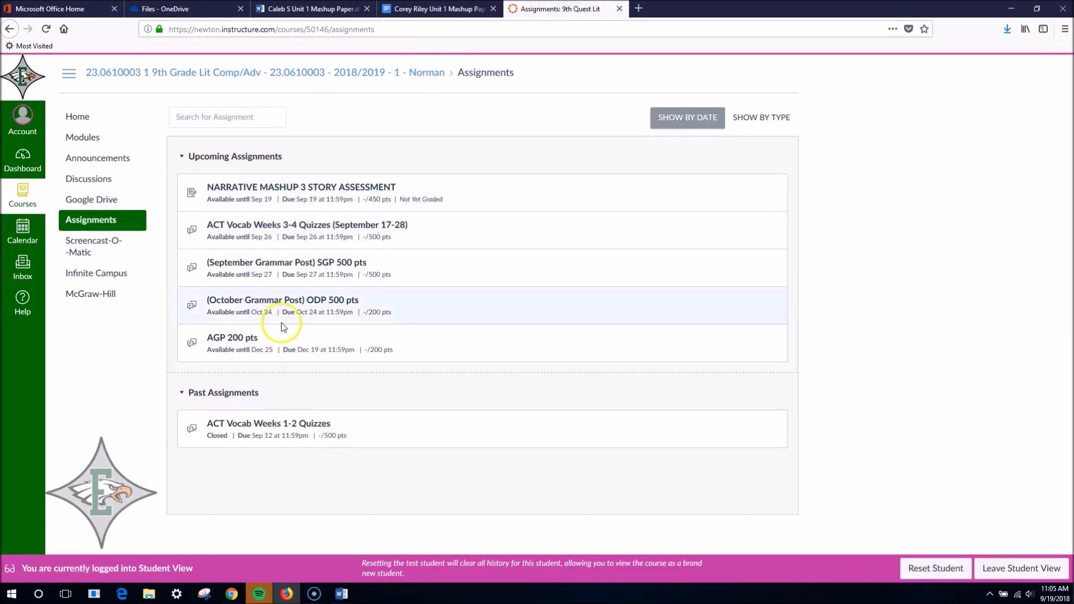
left_click(260, 192)
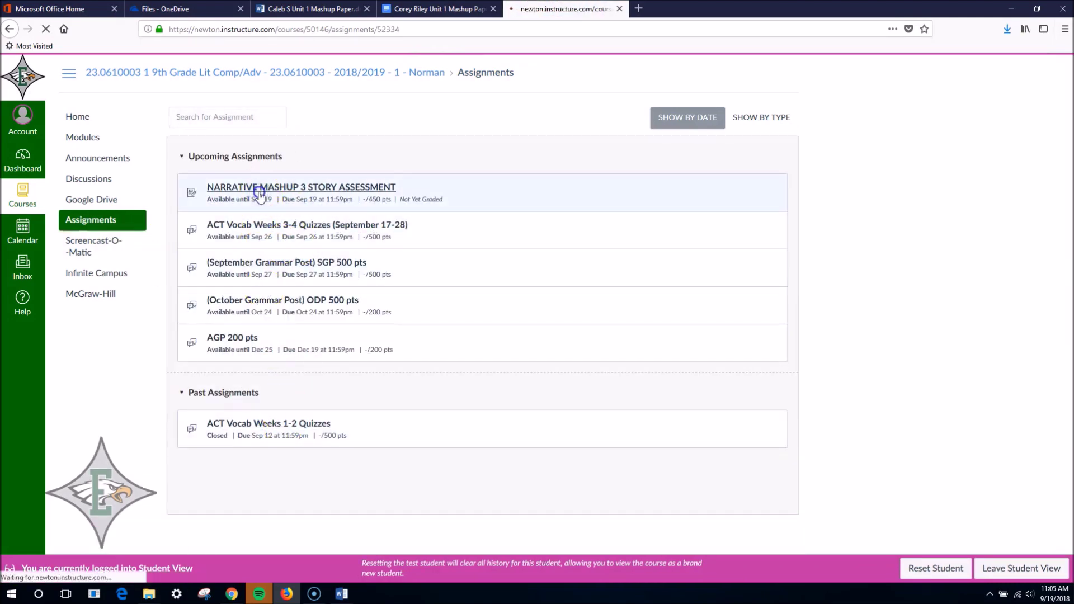
left_click(599, 124)
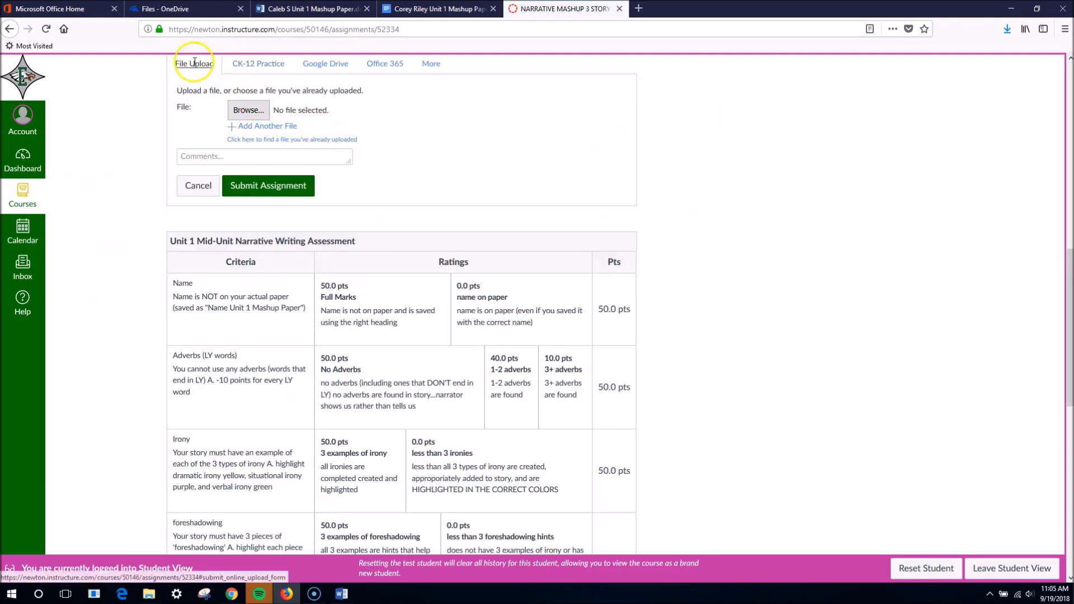
left_click(242, 109)
left_click(126, 100)
left_click(130, 88)
left_click(286, 249)
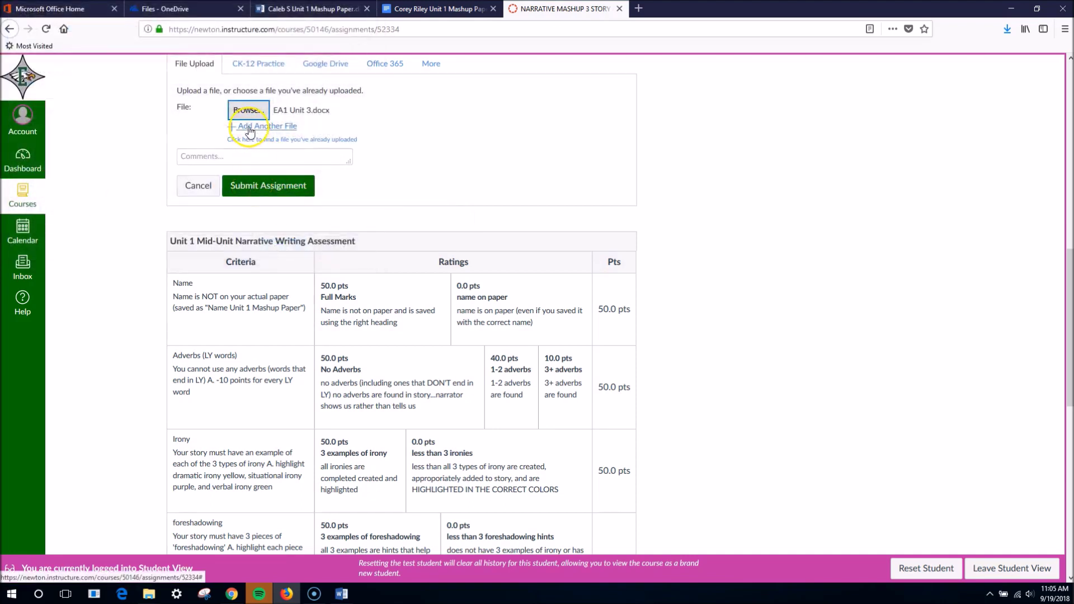
left_click(250, 187)
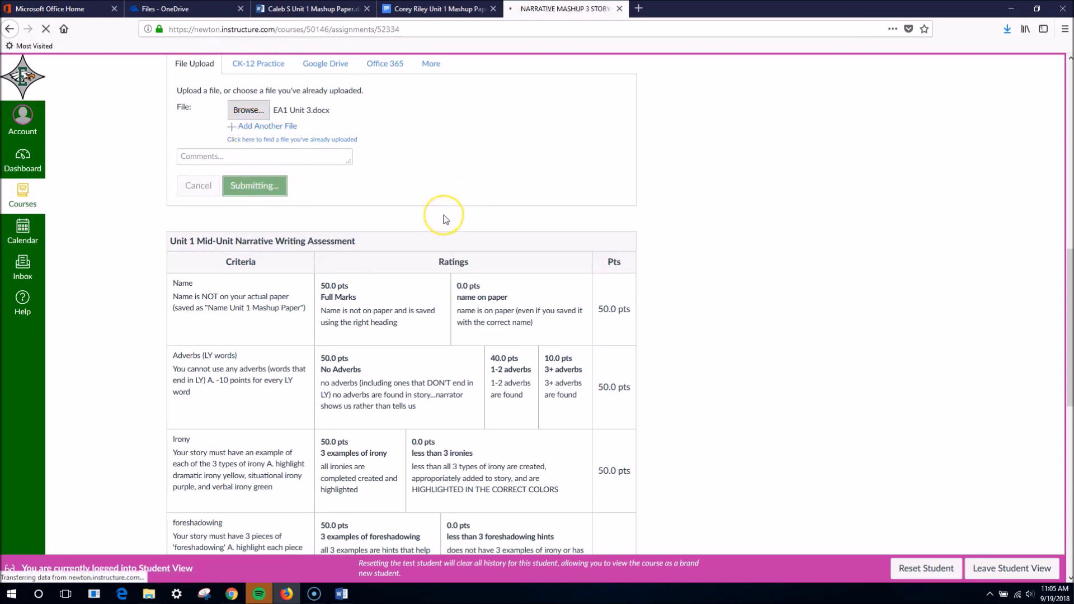
scroll(442, 213, "up", 3)
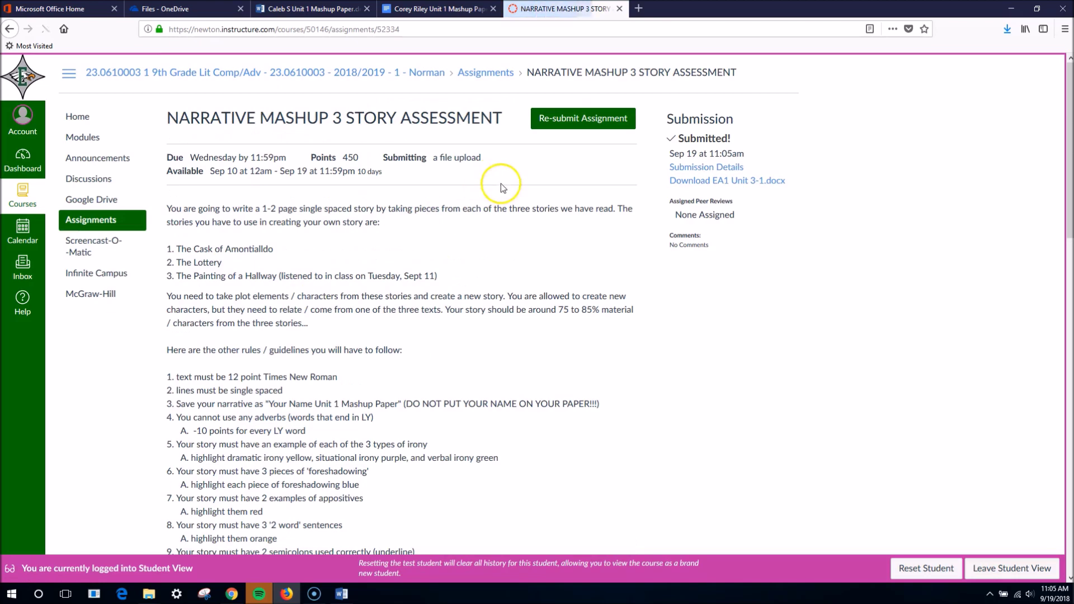